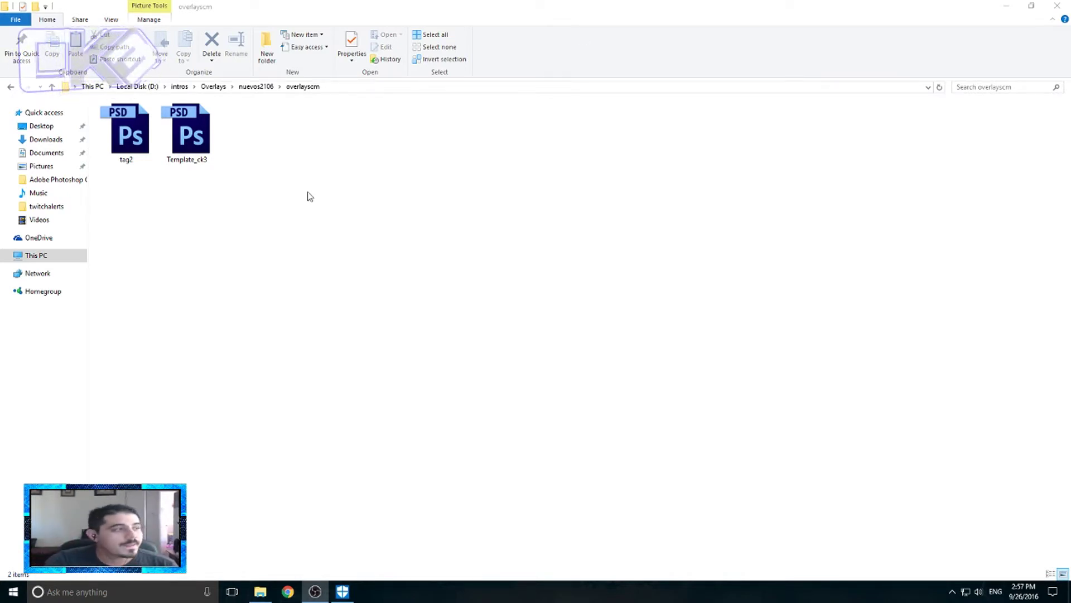
Open tag2.psd from the overlayscm folder in Photoshop
{"action": "left_click", "coordinate": [129, 158]}
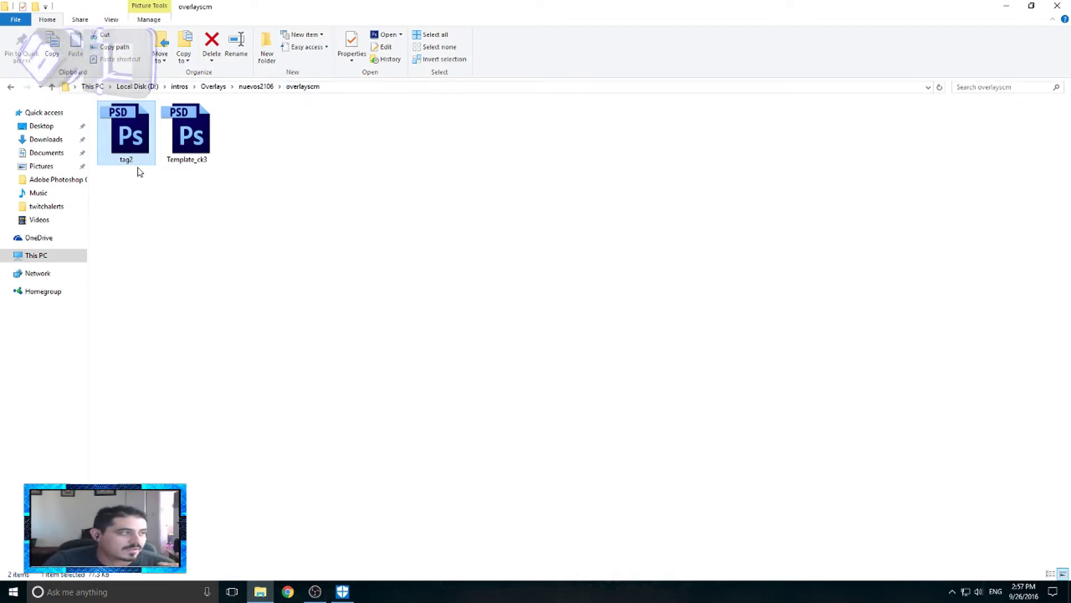
{"action": "double_click", "coordinate": [134, 141]}
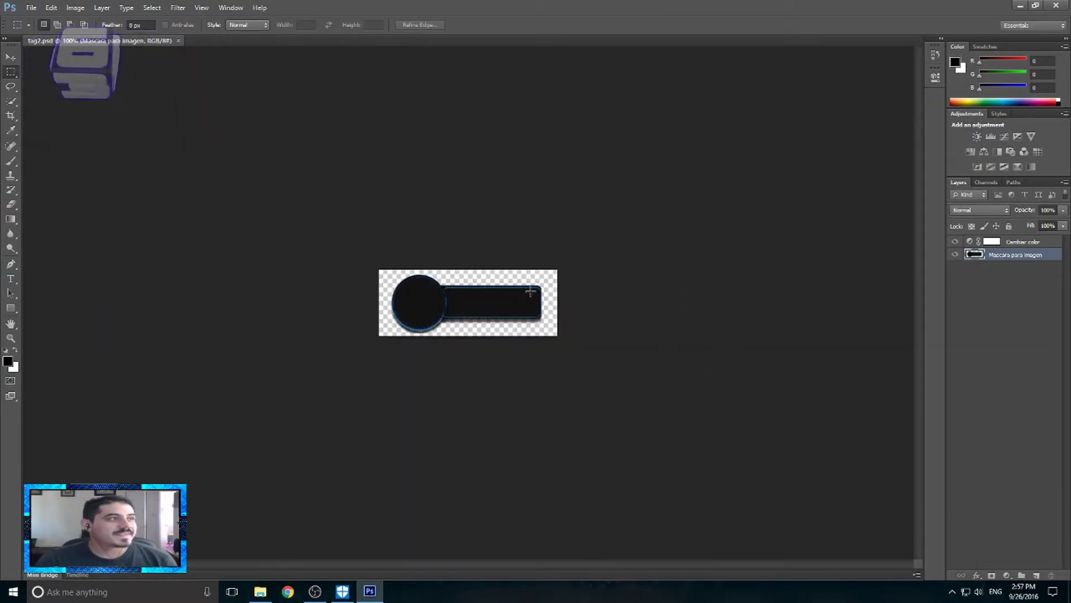
Zoom in on the tag2 circle-and-bar graphic
{"action": "left_click", "coordinate": [11, 337]}
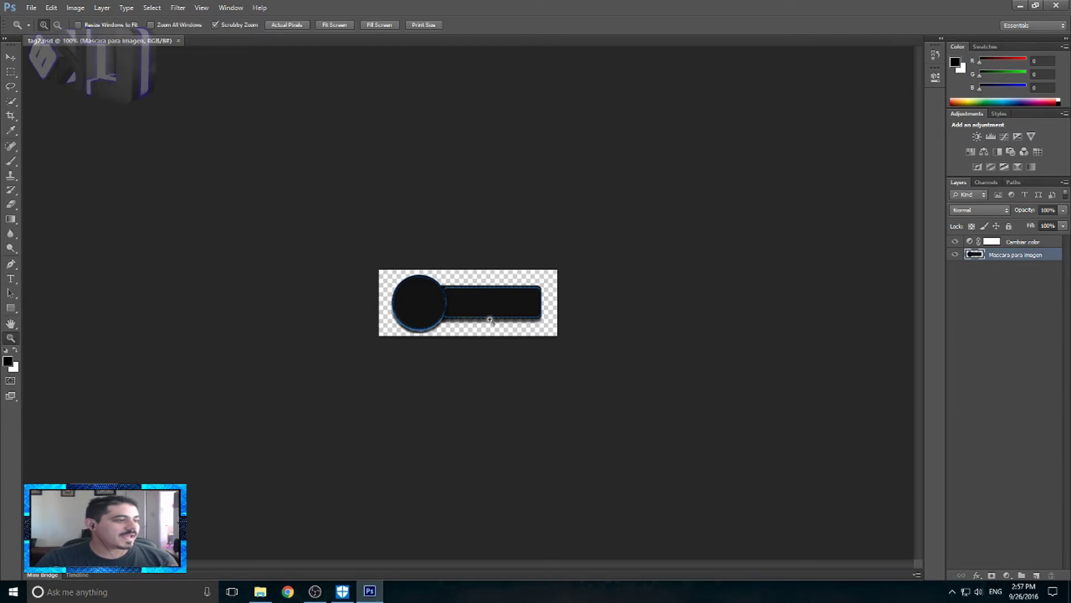
{"action": "left_click_drag", "start_coordinate": [488, 313], "coordinate": [501, 242]}
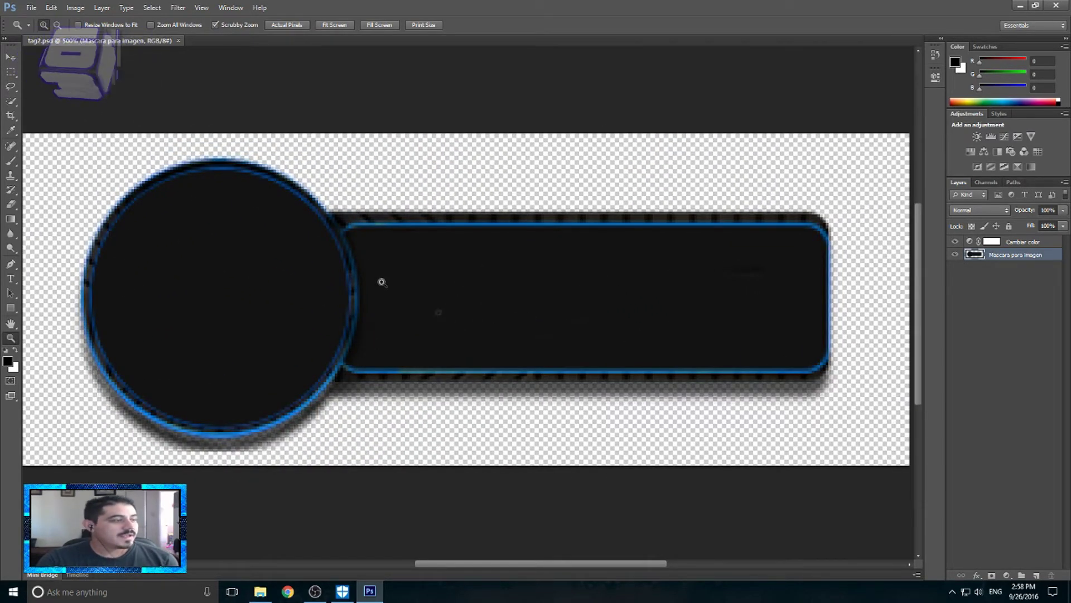
{"action": "right_click", "coordinate": [245, 232]}
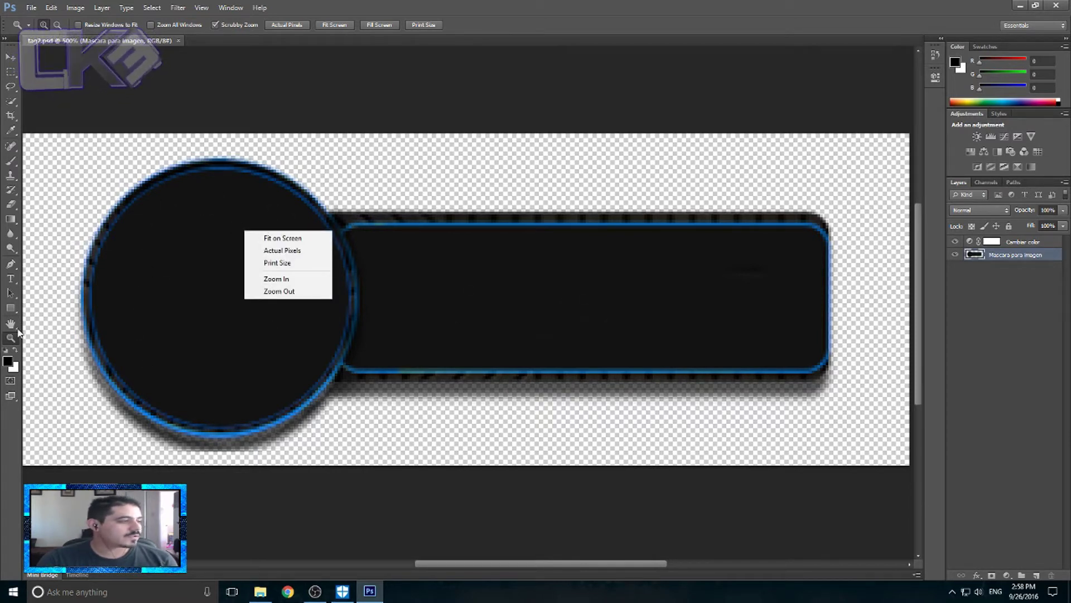
{"action": "left_click", "coordinate": [414, 289]}
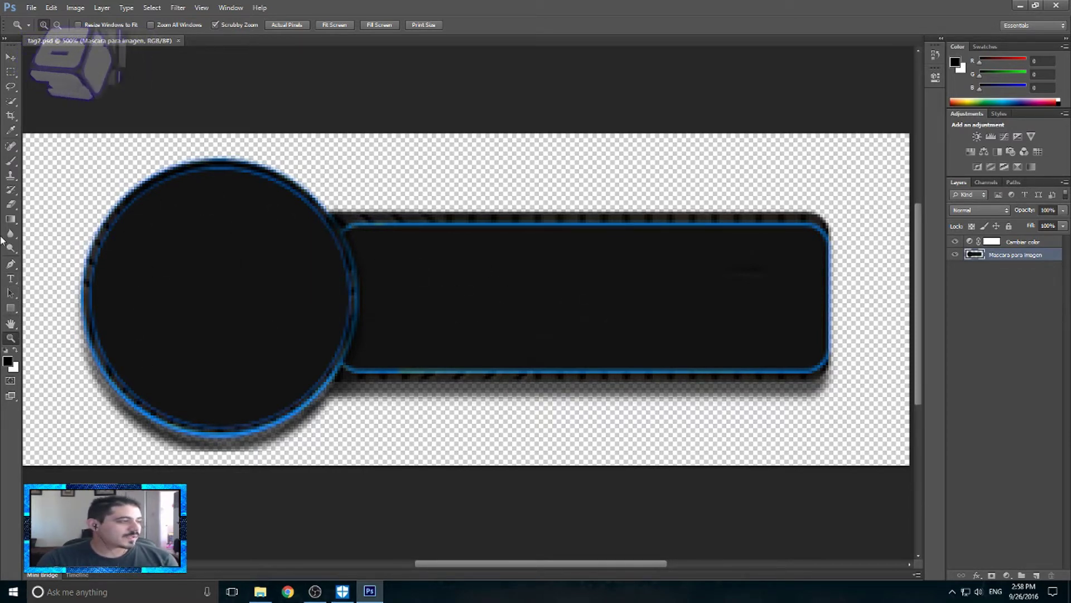
{"action": "left_click", "coordinate": [10, 278]}
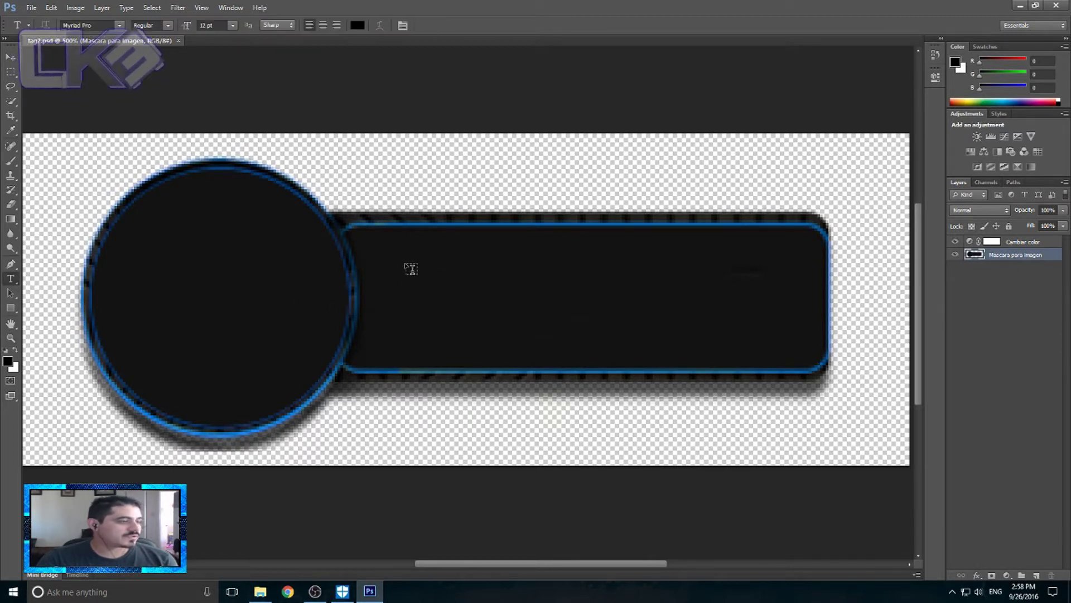
Add 'donaciones' as near-white 30 pt text and move it onto the dark bar
{"action": "left_click", "coordinate": [431, 308]}
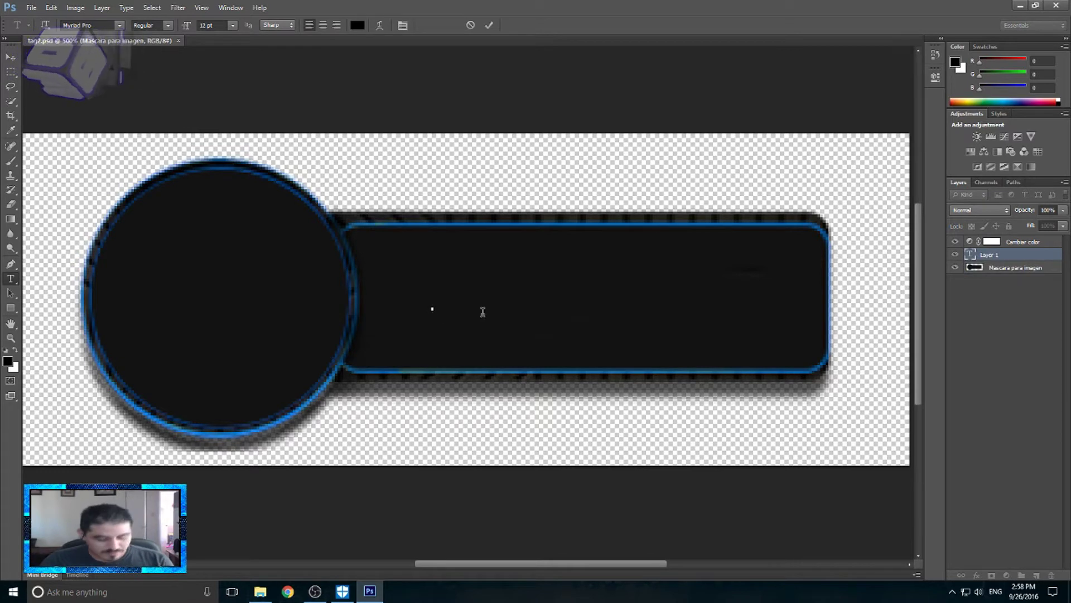
{"action": "type", "text": "dona"}
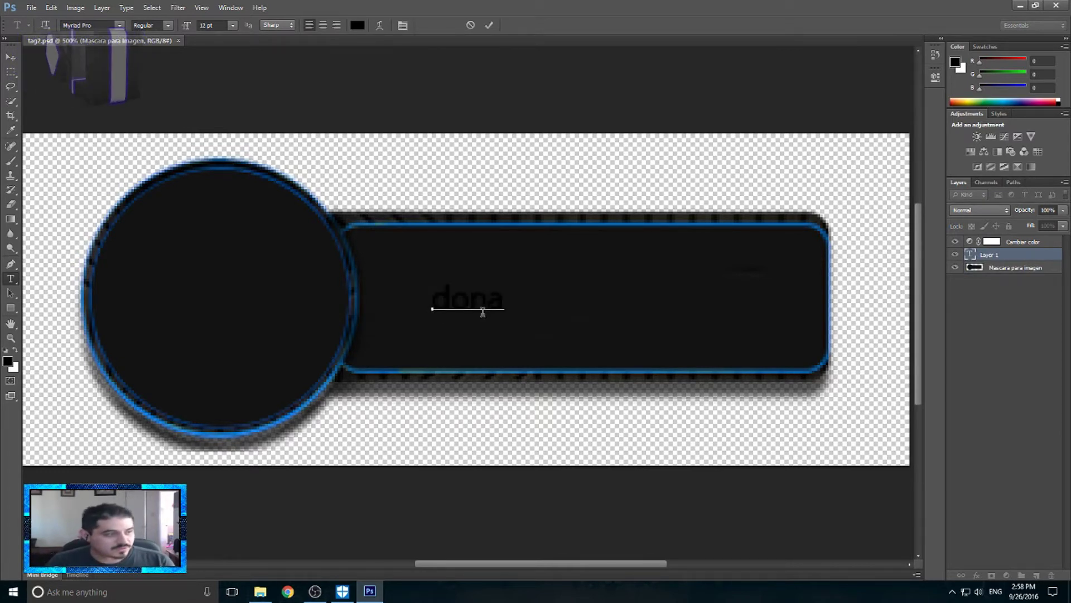
{"action": "type", "text": "ciones"}
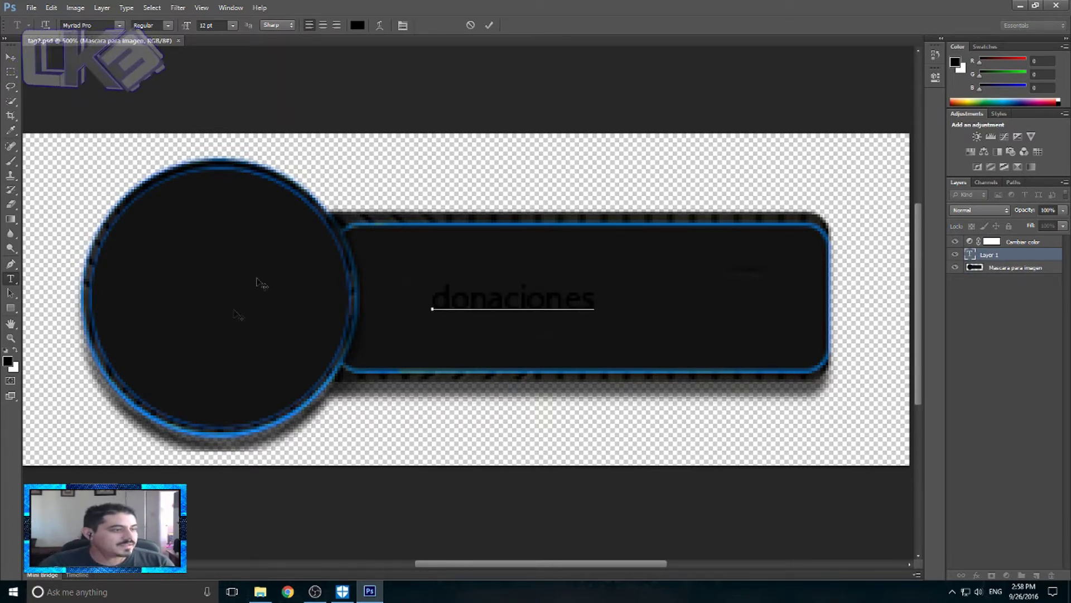
{"action": "key", "text": "ctrl+a"}
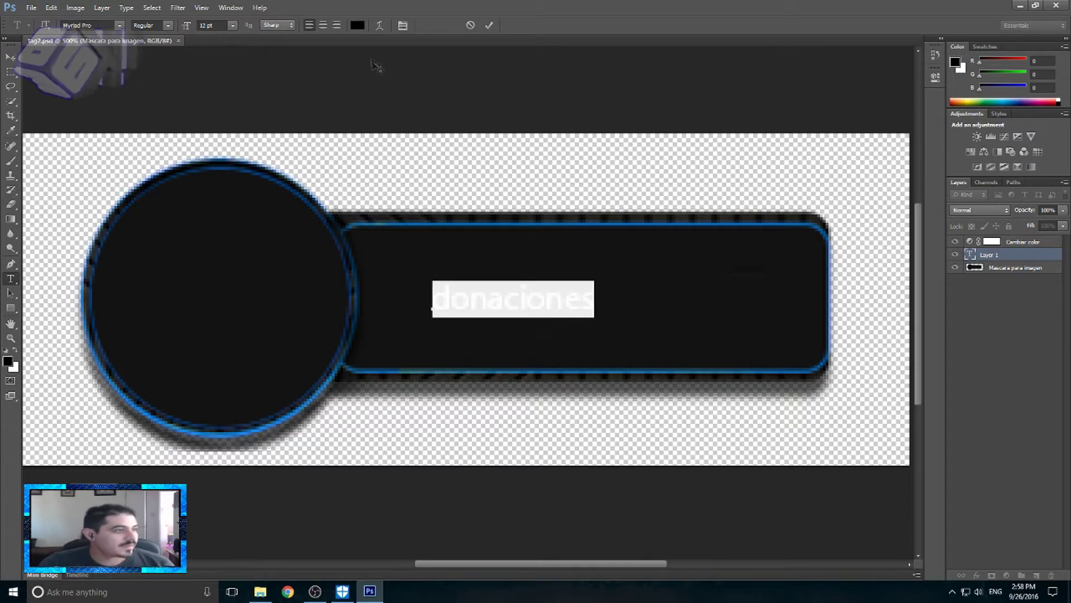
{"action": "left_click", "coordinate": [358, 25]}
{"action": "left_click", "coordinate": [390, 160]}
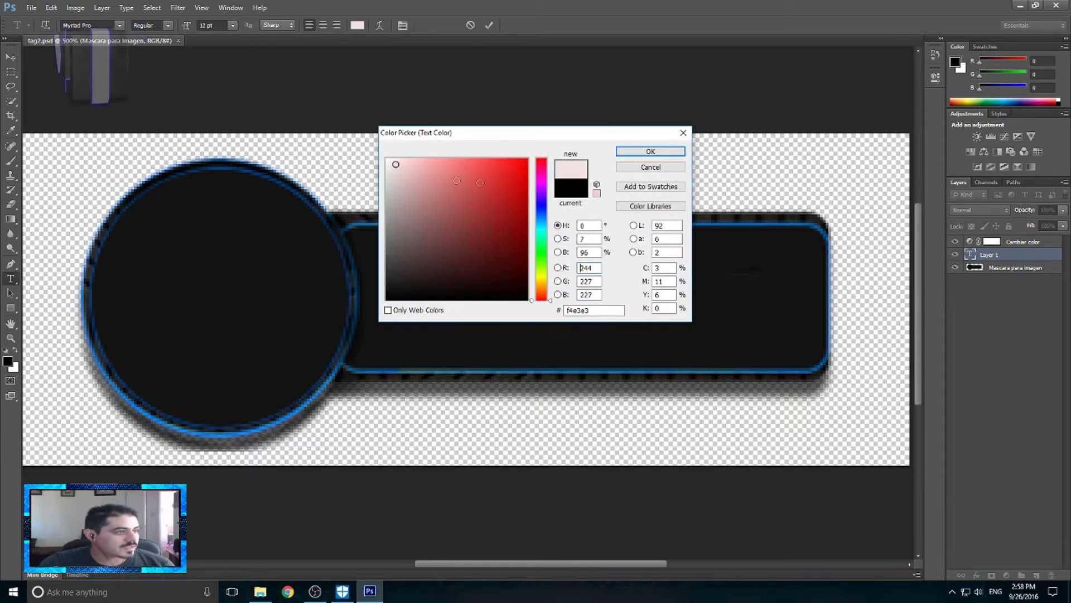
{"action": "left_click", "coordinate": [651, 151]}
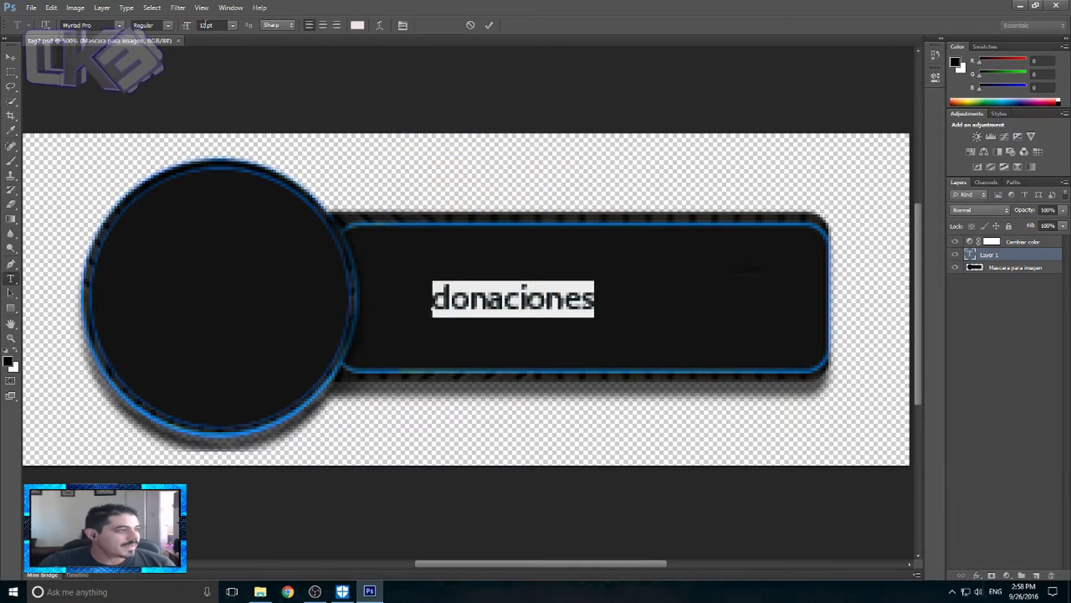
{"action": "left_click", "coordinate": [233, 26]}
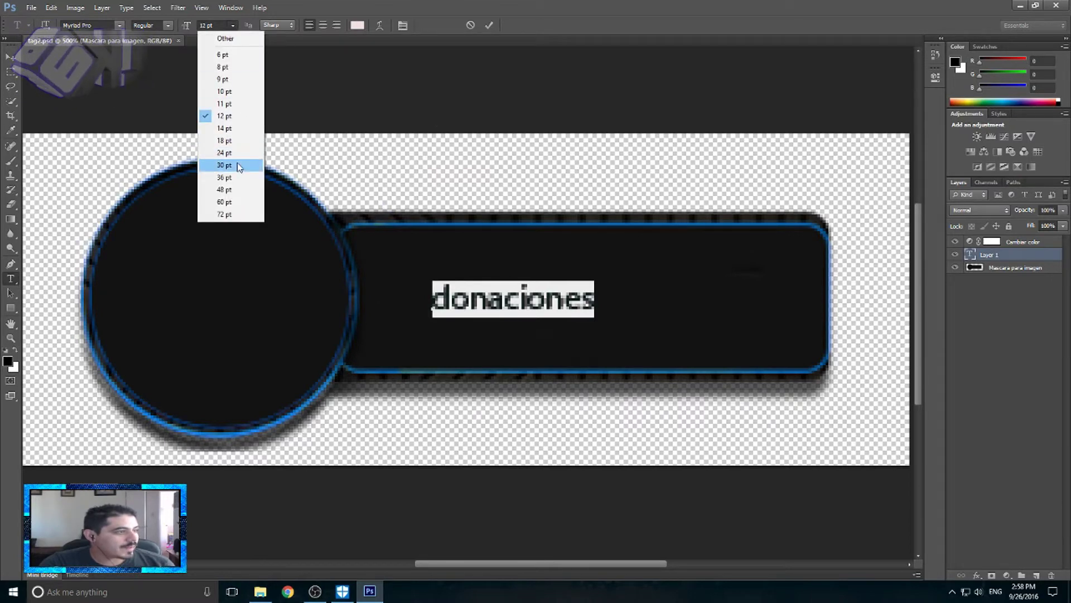
{"action": "left_click", "coordinate": [229, 163]}
{"action": "key", "text": "ctrl+Return"}
{"action": "key", "text": "v"}
{"action": "left_click_drag", "start_coordinate": [533, 278], "coordinate": [480, 295]}
Give the donaciones text layer a dark Stroke layer effect
{"action": "left_click", "coordinate": [978, 576]}
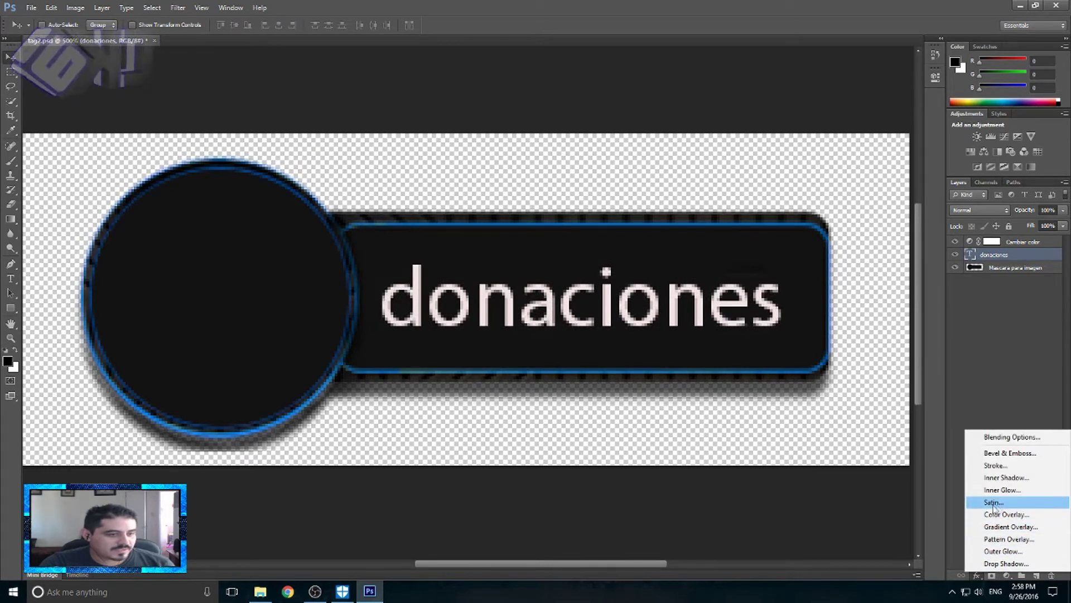
{"action": "left_click", "coordinate": [996, 465]}
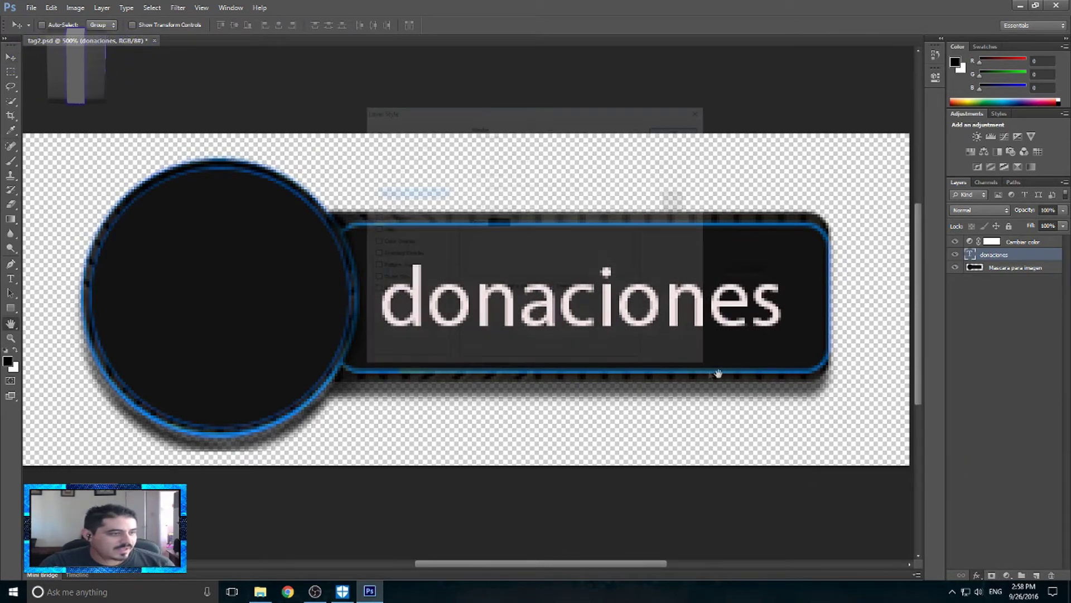
{"action": "left_click", "coordinate": [680, 129]}
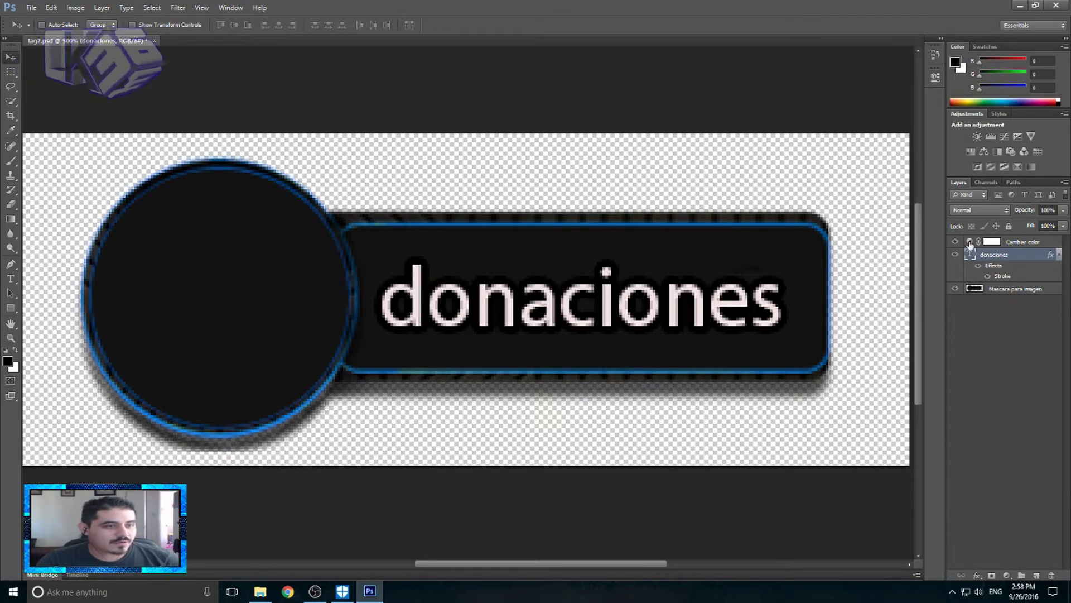
Set the Cambiar color Hue/Saturation layer to Hue -83, Saturation -1, tinting the frames green
{"action": "double_click", "coordinate": [969, 243]}
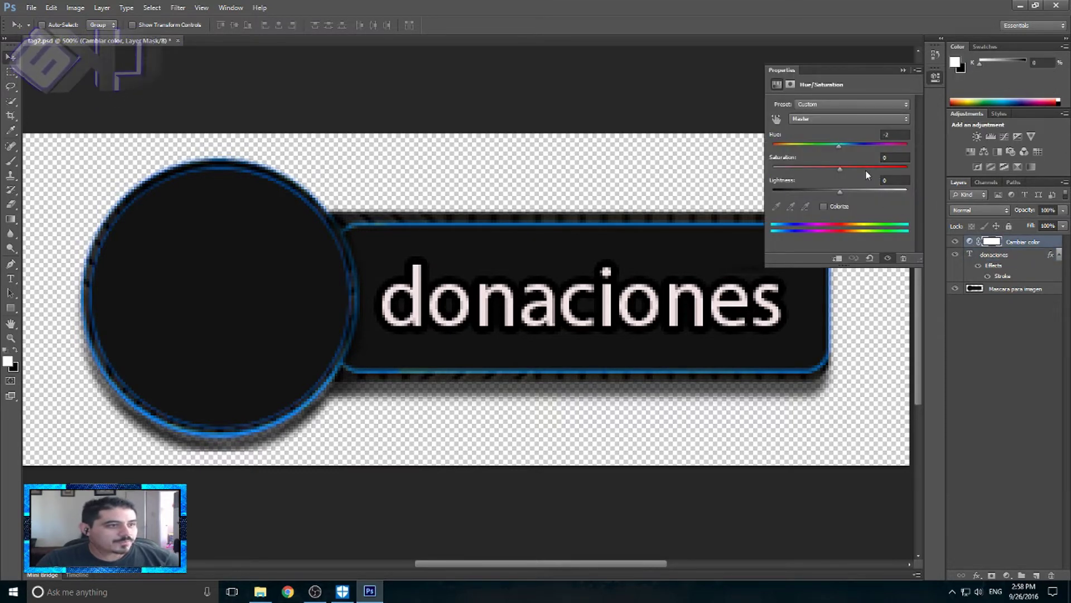
{"action": "left_click_drag", "start_coordinate": [838, 148], "coordinate": [810, 150]}
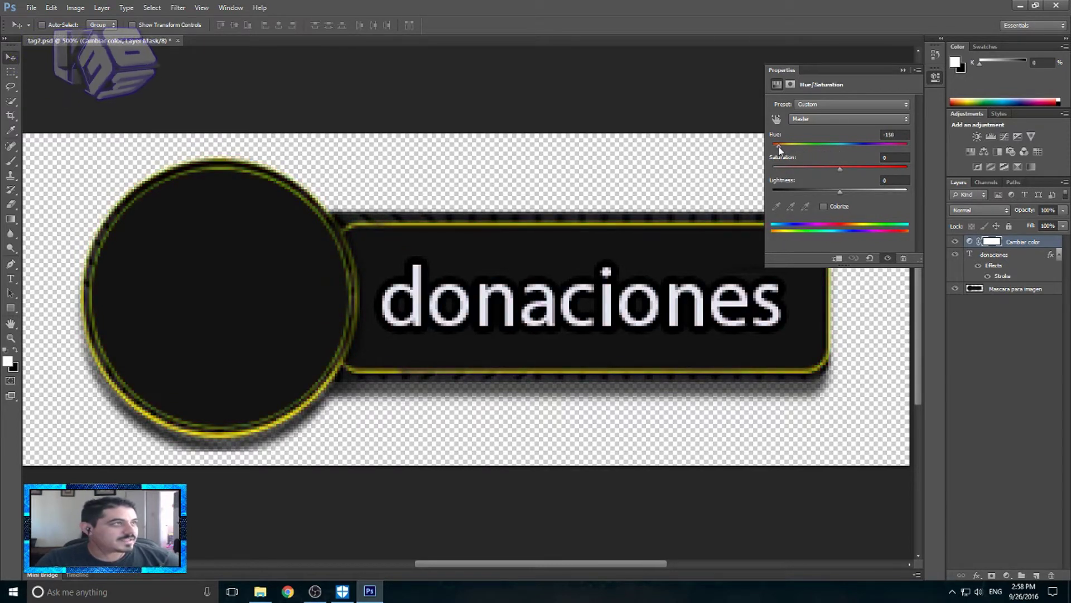
{"action": "left_click_drag", "start_coordinate": [812, 146], "coordinate": [789, 146]}
{"action": "mouse_move", "coordinate": [840, 170]}
{"action": "left_mouse_down"}
{"action": "mouse_move", "coordinate": [804, 169]}
{"action": "mouse_move", "coordinate": [811, 148]}
{"action": "mouse_move", "coordinate": [864, 147]}
{"action": "left_mouse_up"}
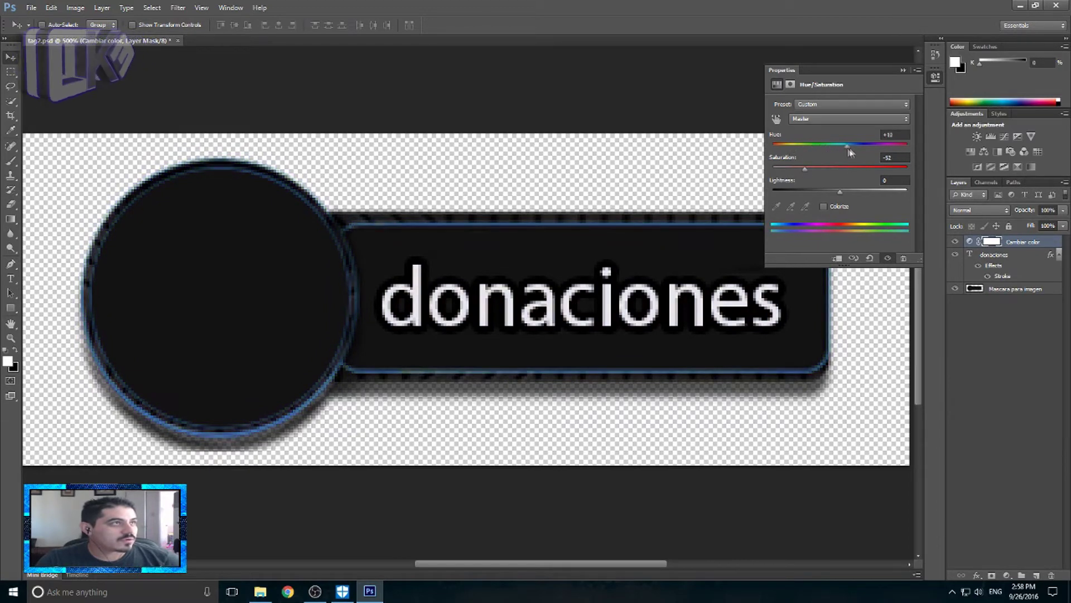
{"action": "mouse_move", "coordinate": [807, 172]}
{"action": "left_mouse_down"}
{"action": "mouse_move", "coordinate": [901, 148]}
{"action": "mouse_move", "coordinate": [816, 149]}
{"action": "left_mouse_up"}
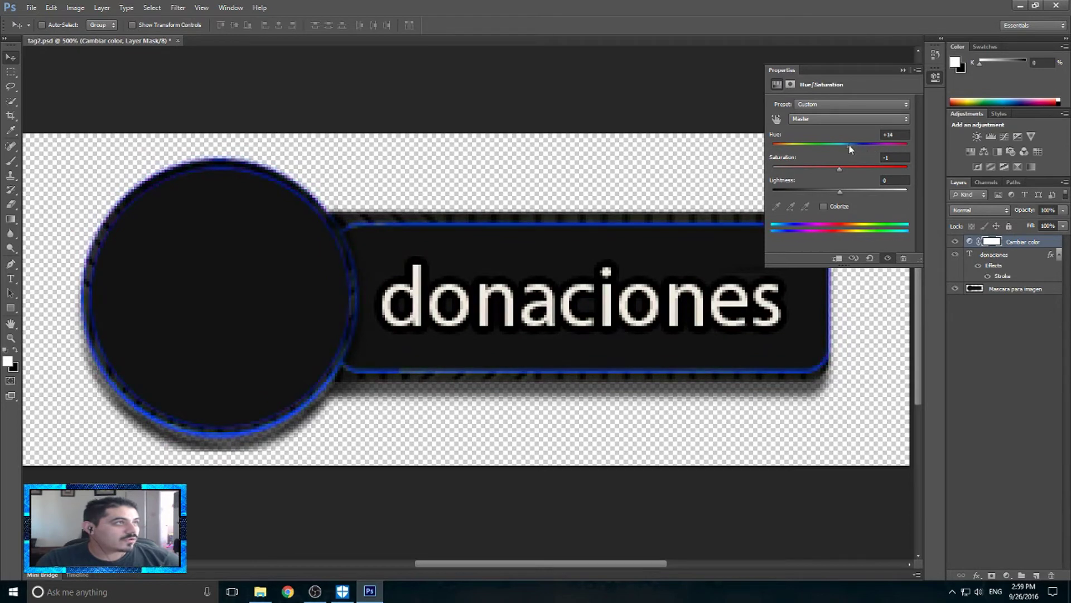
{"action": "left_click_drag", "start_coordinate": [809, 150], "coordinate": [772, 153]}
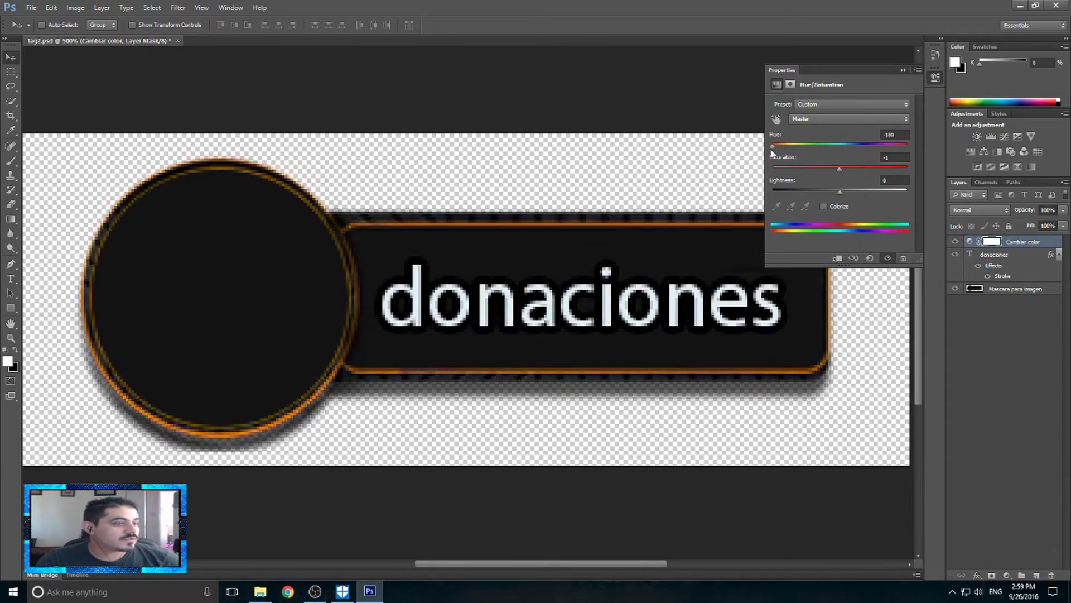
{"action": "left_click_drag", "start_coordinate": [772, 152], "coordinate": [800, 149]}
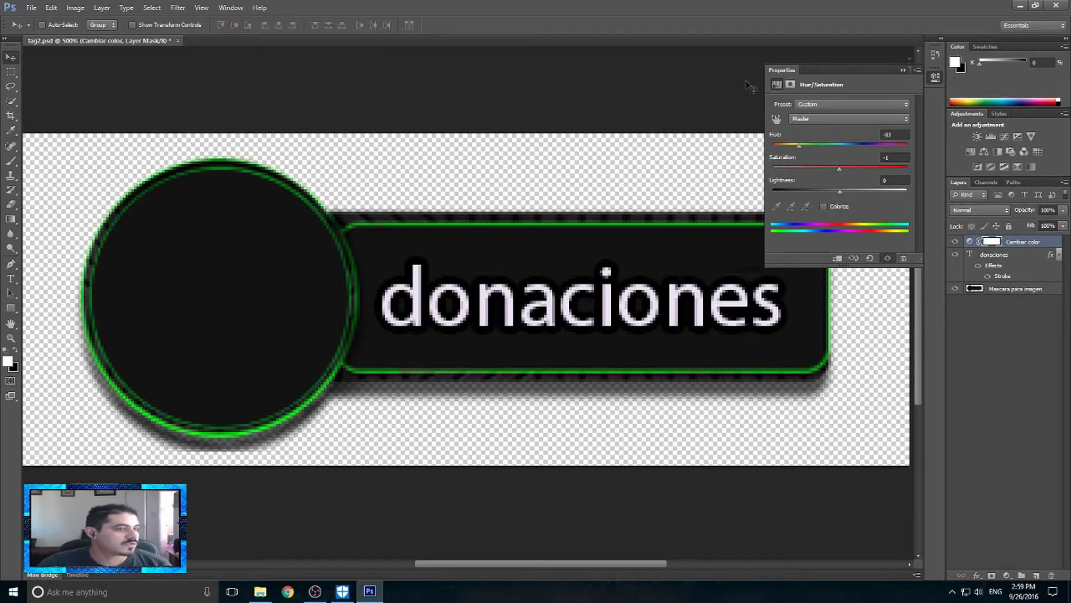
{"action": "left_click", "coordinate": [902, 71]}
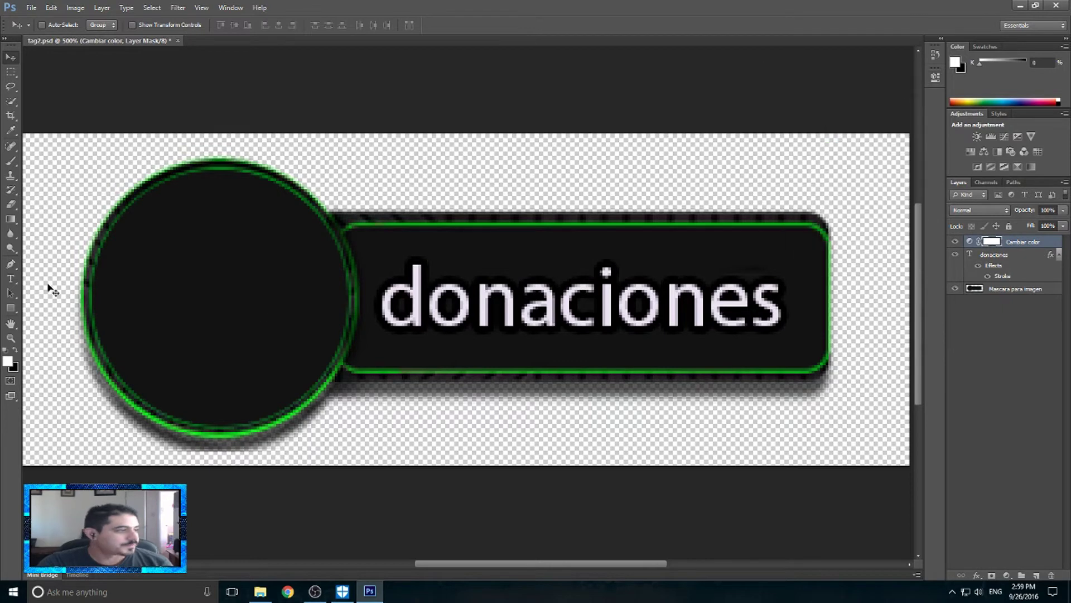
Change the tag text to 'Donaciones' with a capital D
{"action": "left_click", "coordinate": [10, 279]}
{"action": "left_click", "coordinate": [424, 294]}
{"action": "key", "text": "BackSpace"}
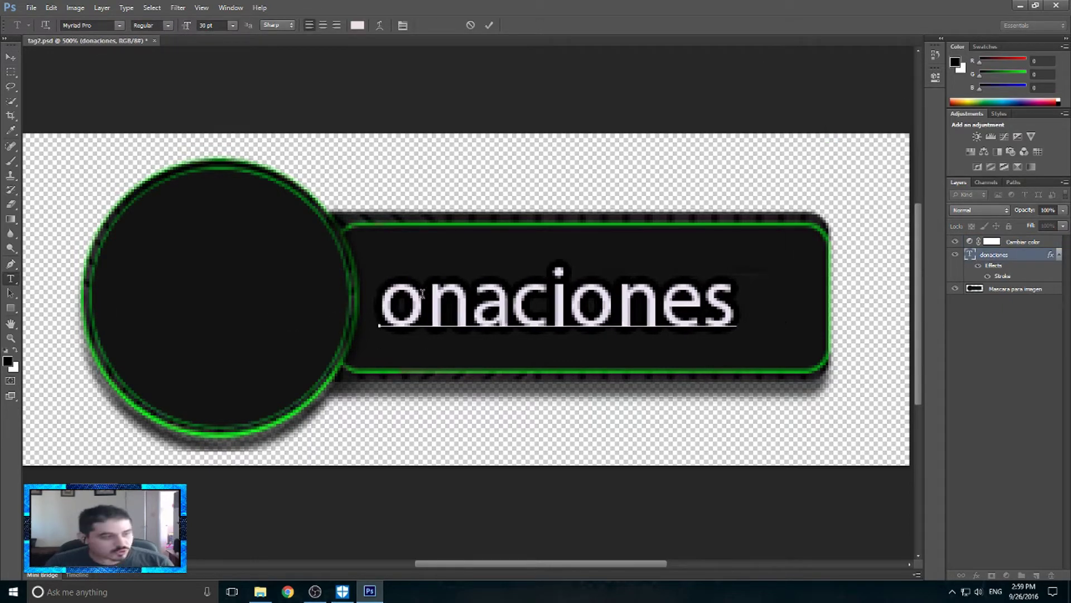
{"action": "type", "text": "D"}
{"action": "left_click", "coordinate": [8, 58]}
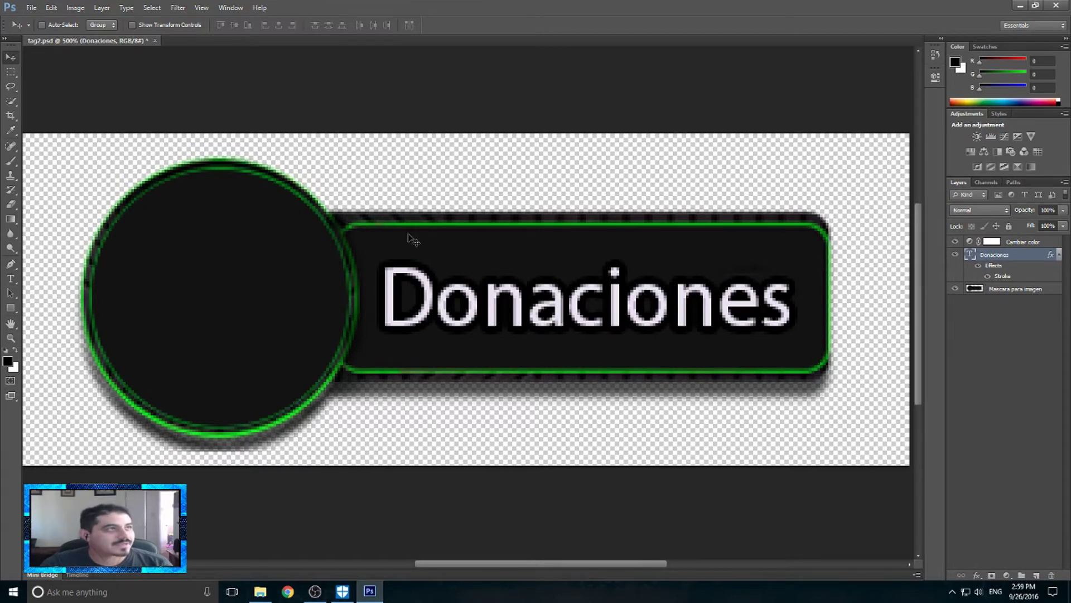
View the tag at Actual Pixels size
{"action": "left_click", "coordinate": [10, 339]}
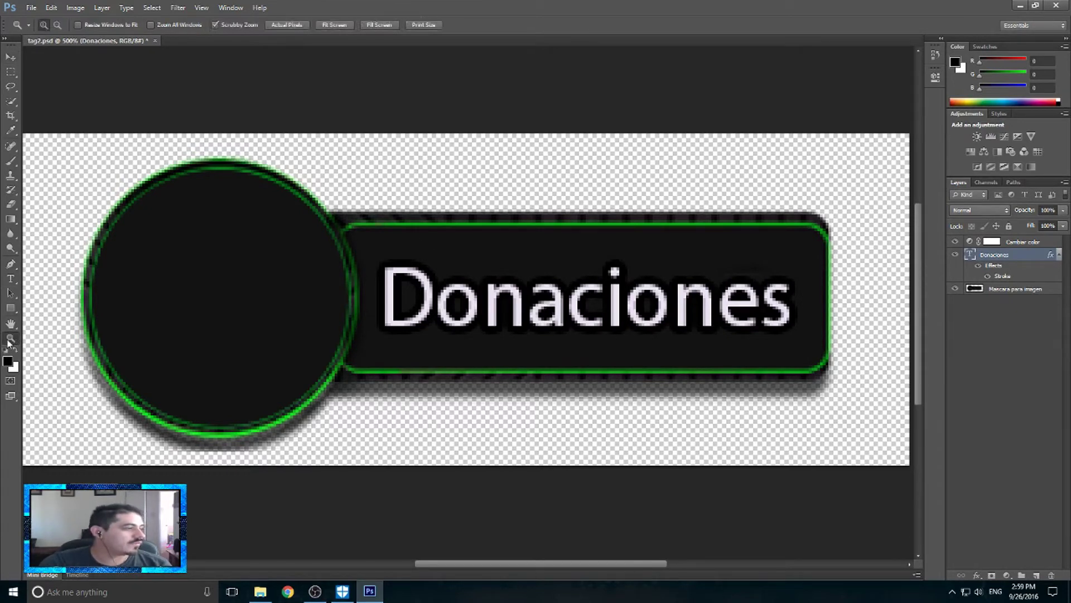
{"action": "right_click", "coordinate": [383, 282]}
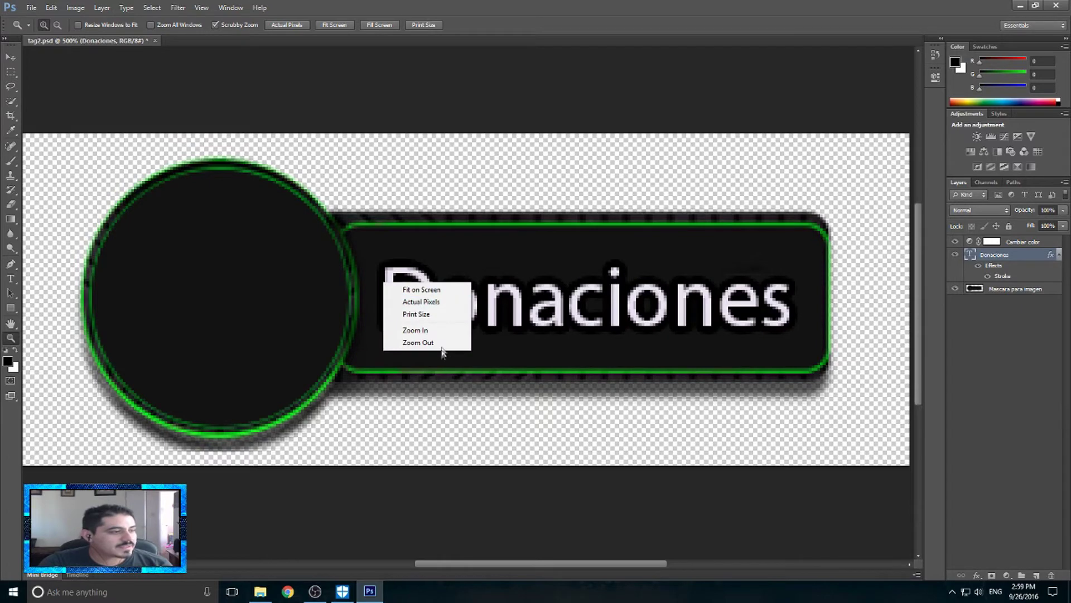
{"action": "left_click", "coordinate": [438, 302]}
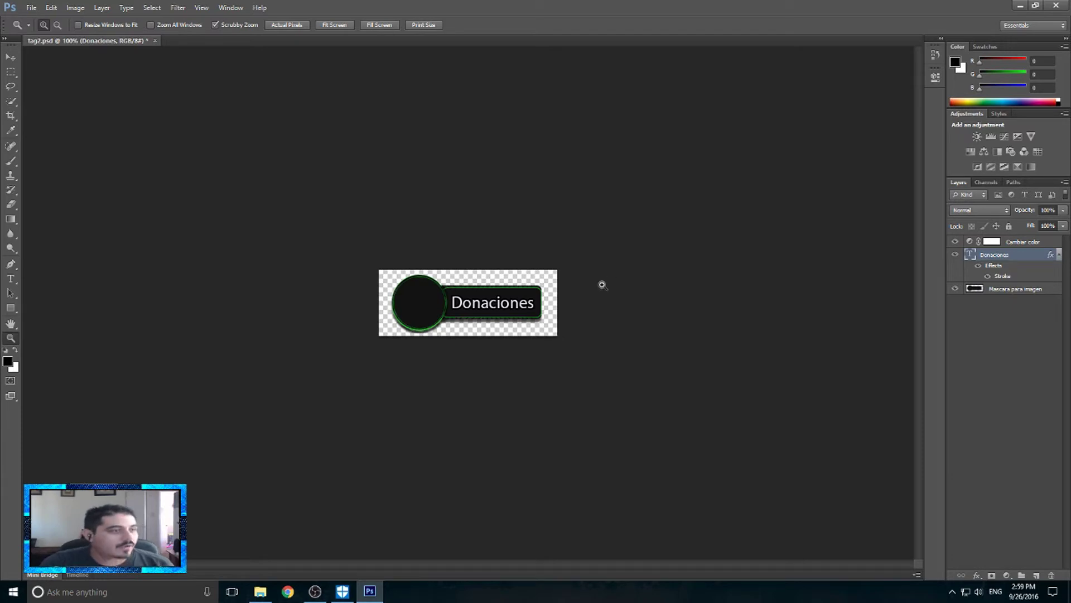
{"action": "left_click", "coordinate": [260, 591]}
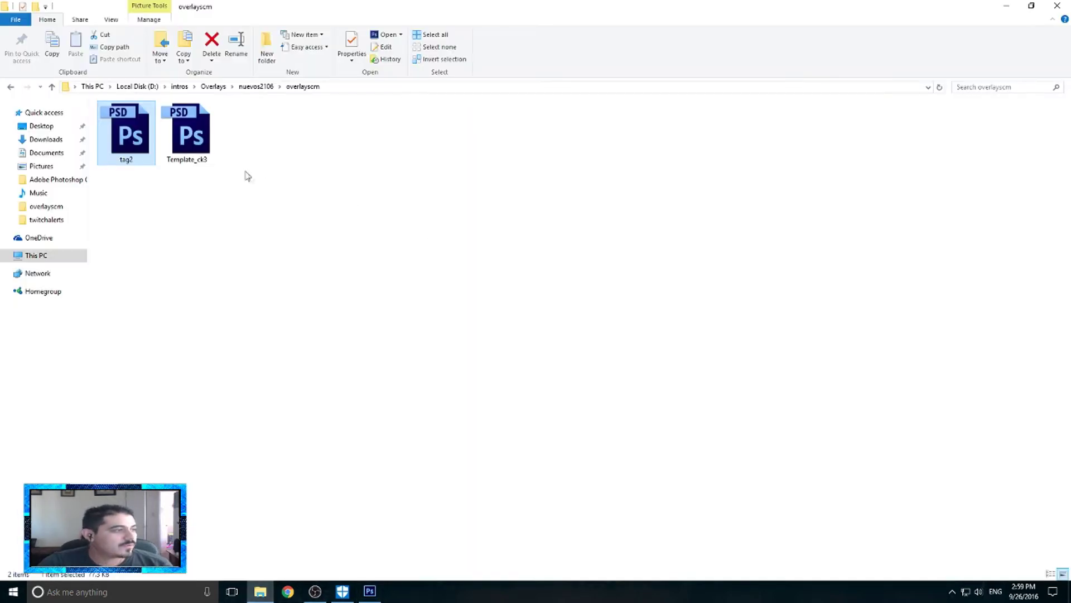
Open Template_ck3.psd from the overlayscm folder and zoom toward its top banner
{"action": "left_click", "coordinate": [201, 155]}
{"action": "double_click", "coordinate": [200, 146]}
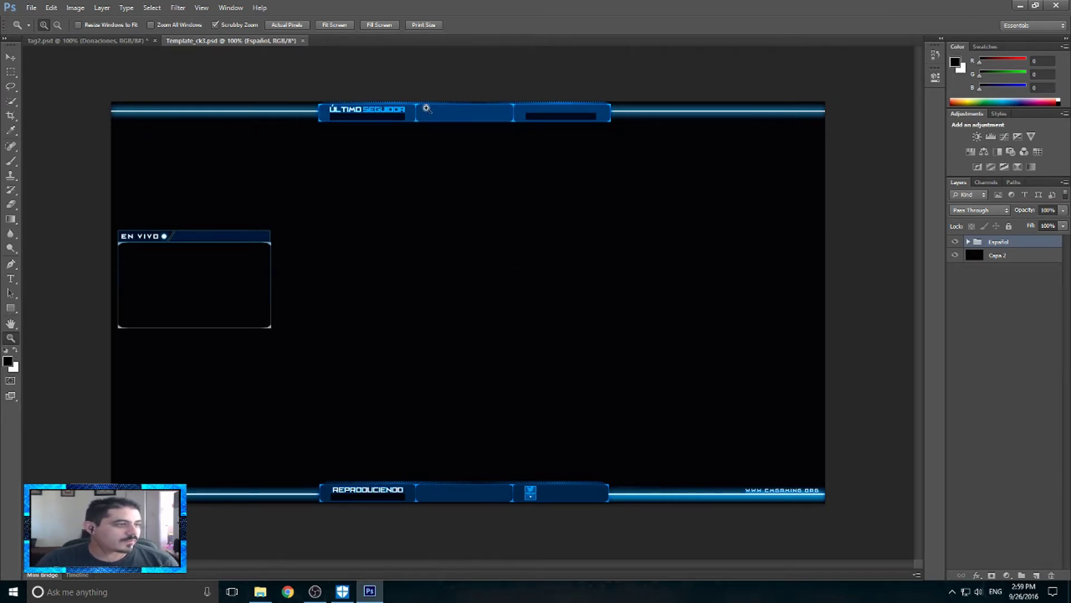
{"action": "left_click_drag", "start_coordinate": [451, 114], "coordinate": [477, 113]}
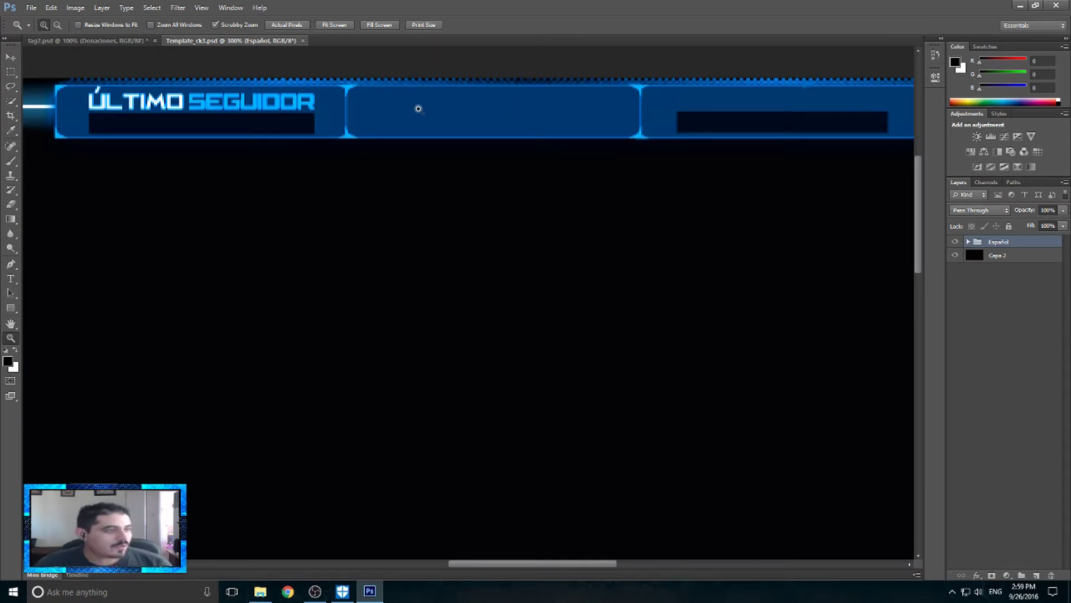
View the template at actual size, expand Español, and compare the Modo gaming and Modo chat frames
{"action": "scroll", "coordinate": [586, 246], "scroll_direction": "down", "scroll_amount": 1}
{"action": "right_click", "coordinate": [547, 218]}
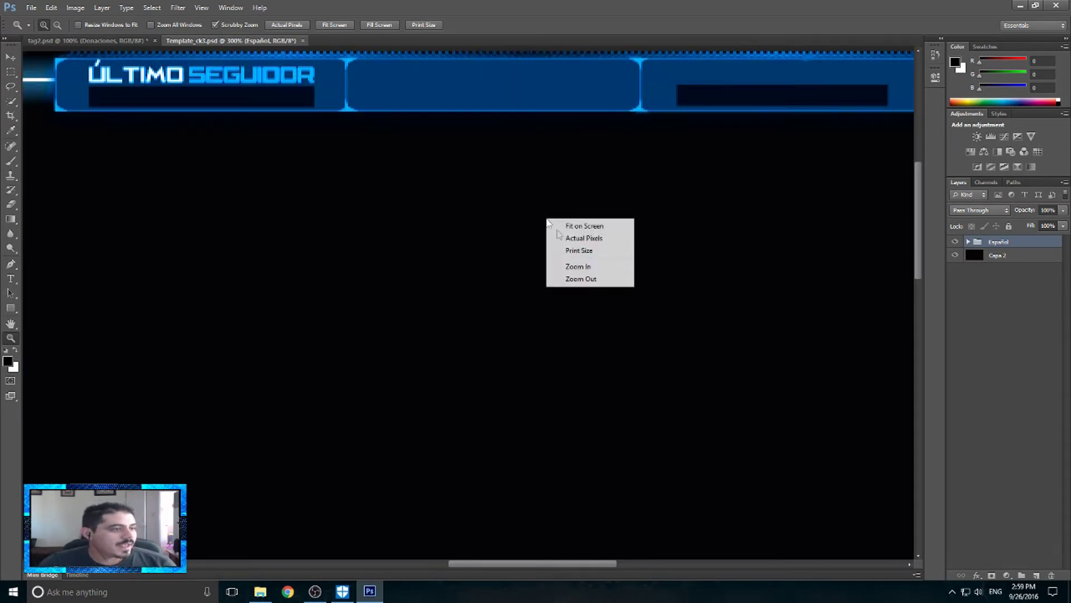
{"action": "left_click", "coordinate": [580, 238]}
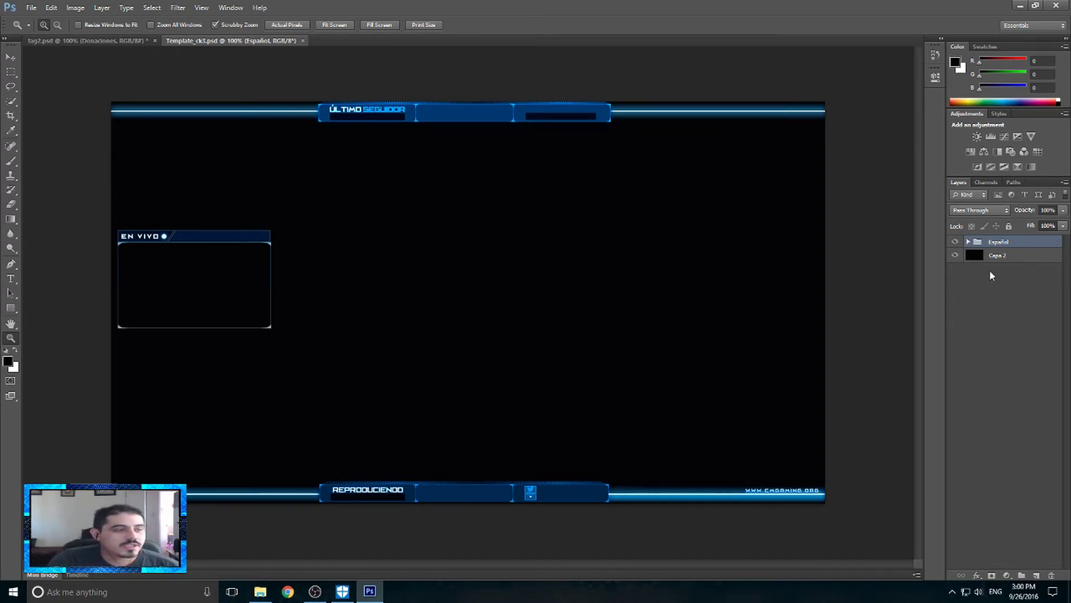
{"action": "left_click", "coordinate": [968, 242]}
{"action": "left_click", "coordinate": [968, 244]}
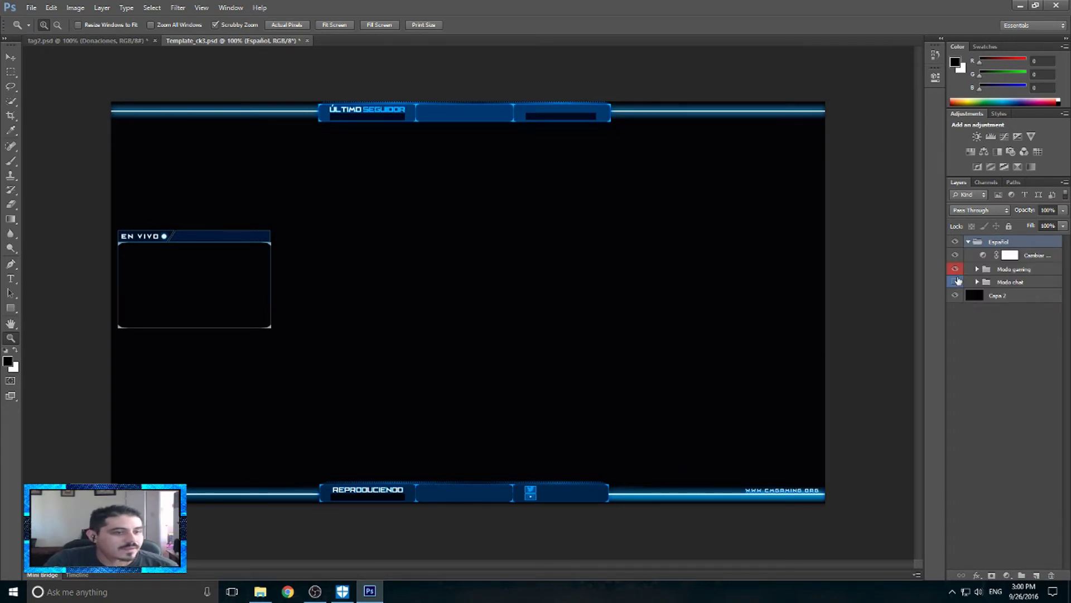
{"action": "left_click", "coordinate": [955, 269]}
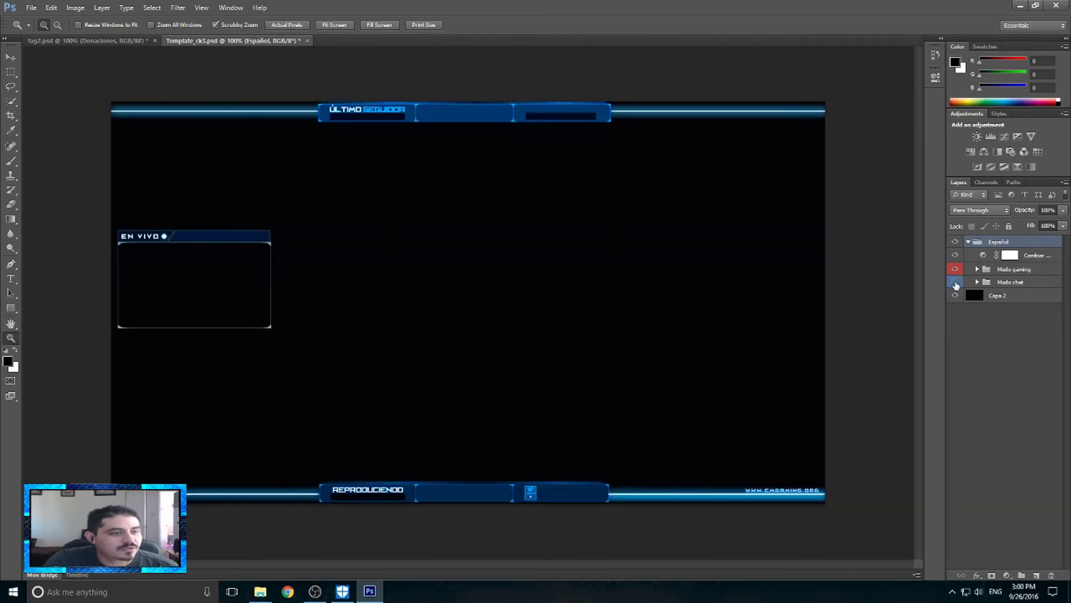
{"action": "left_click", "coordinate": [955, 284]}
{"action": "left_click", "coordinate": [956, 270]}
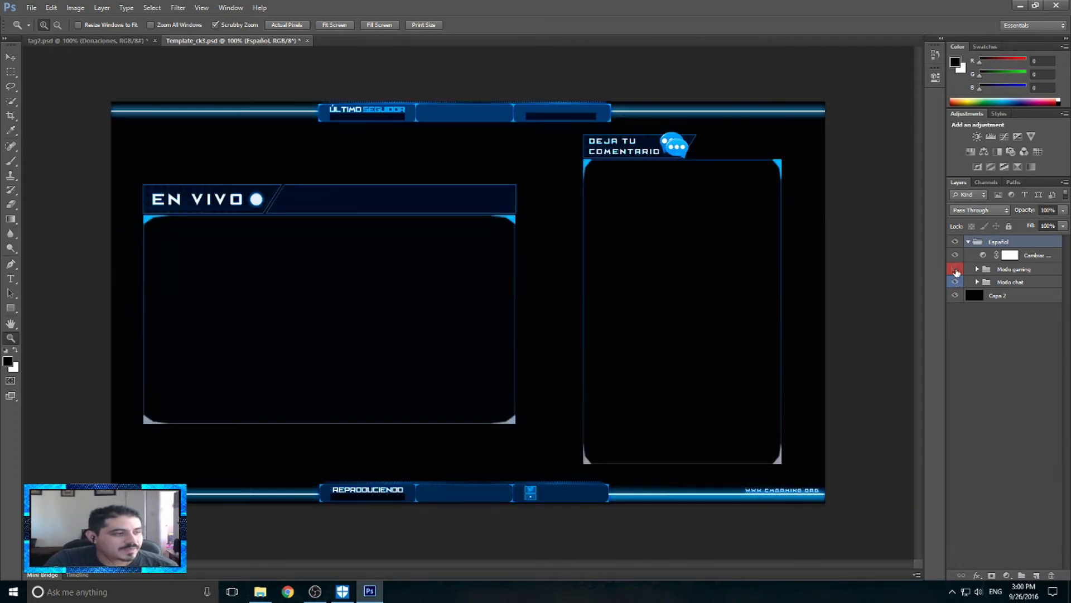
{"action": "left_click", "coordinate": [956, 270]}
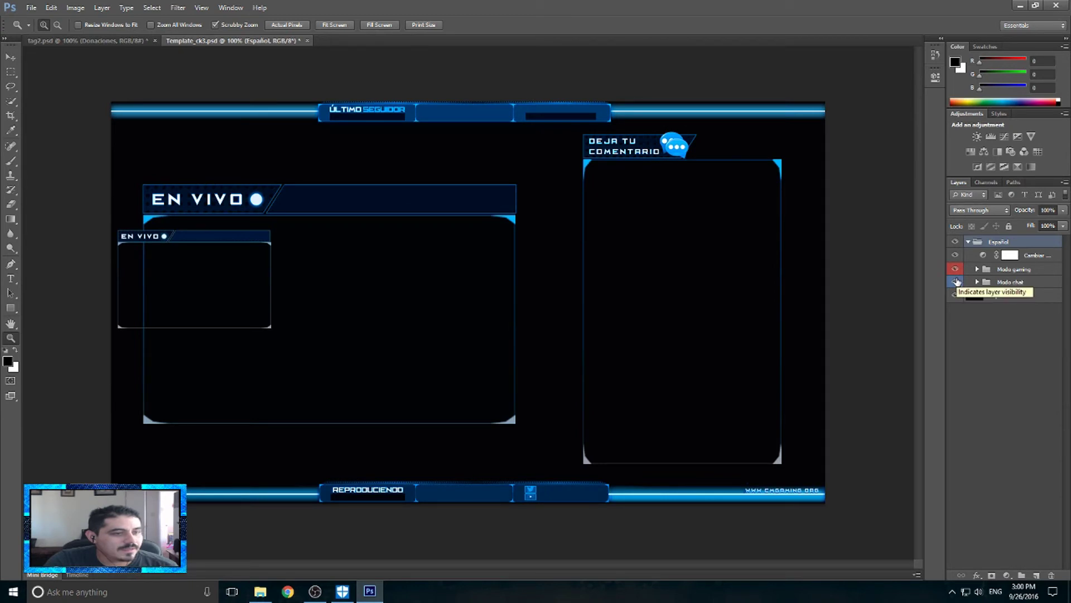
{"action": "left_click", "coordinate": [956, 282]}
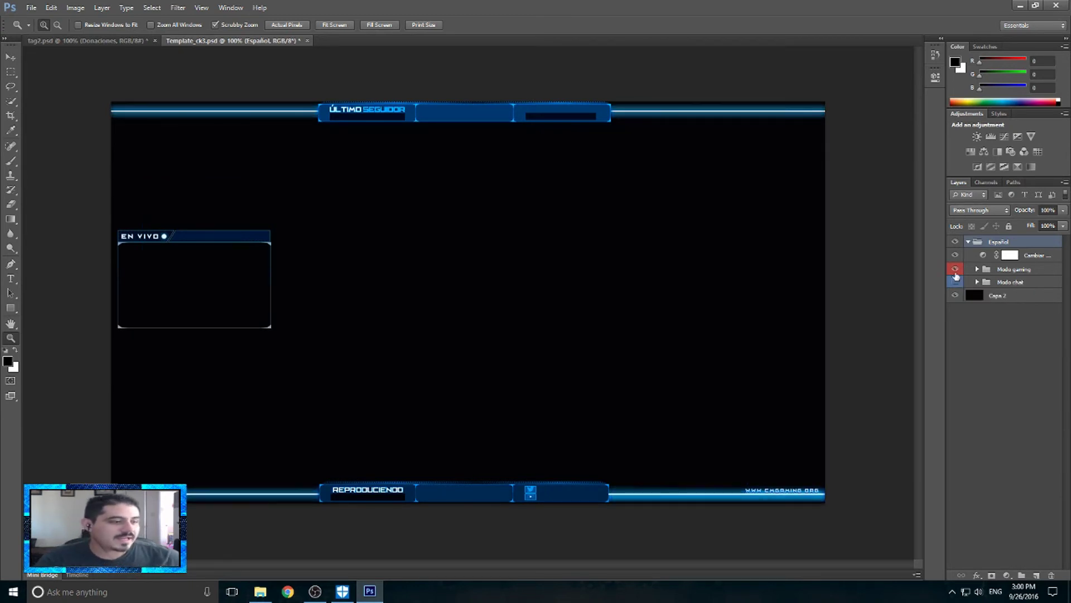
{"action": "left_click", "coordinate": [956, 281]}
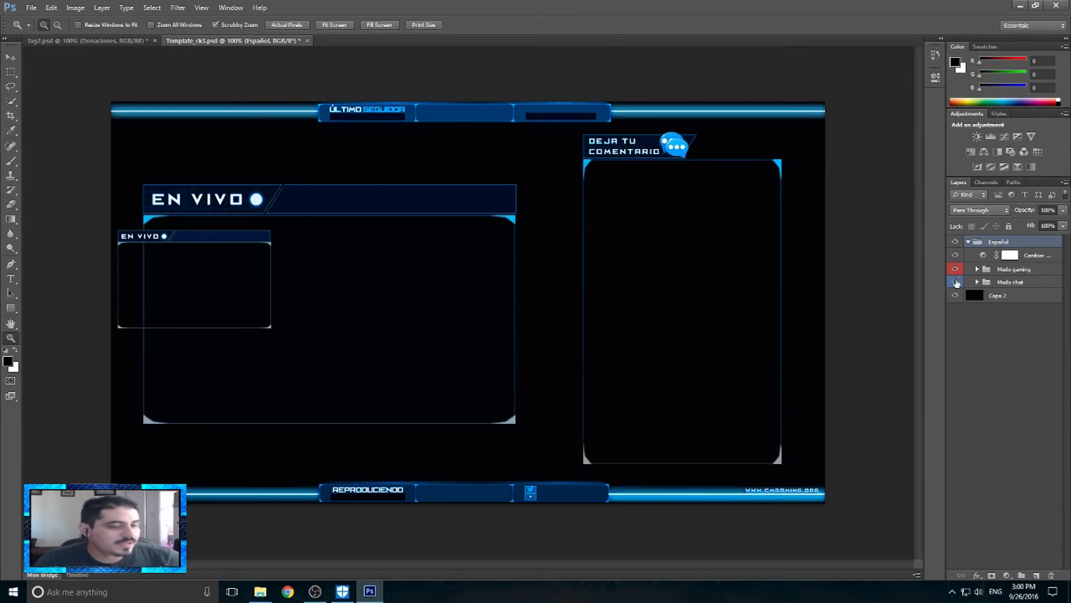
Show only Modo gaming, hiding the Modo chat group and black Capa 2 background
{"action": "left_click", "coordinate": [956, 271]}
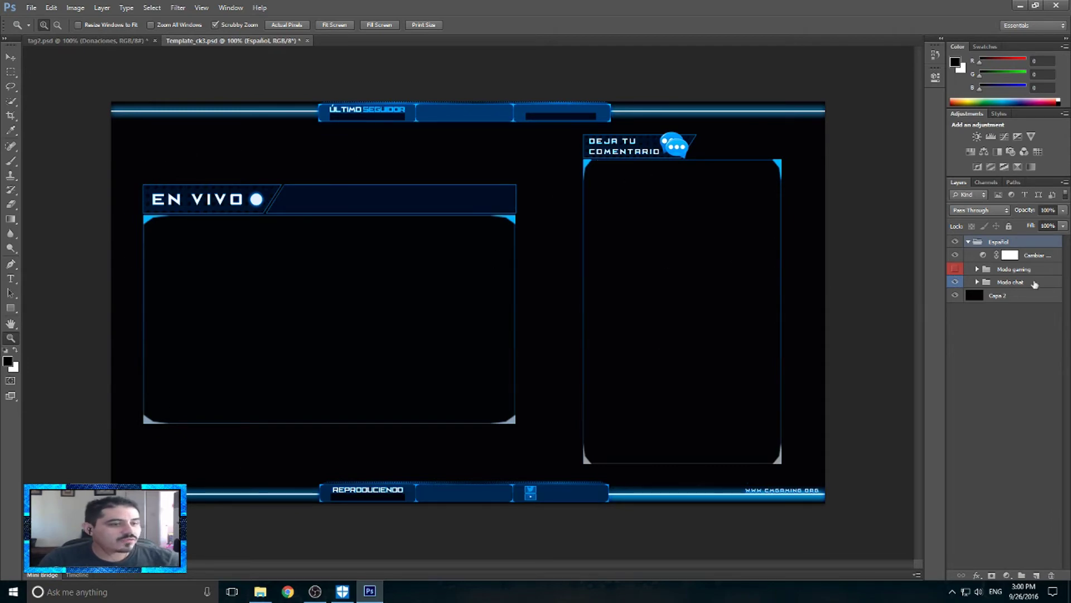
{"action": "left_click", "coordinate": [955, 295]}
{"action": "left_click", "coordinate": [956, 295]}
{"action": "left_click", "coordinate": [955, 268]}
{"action": "left_click", "coordinate": [955, 295]}
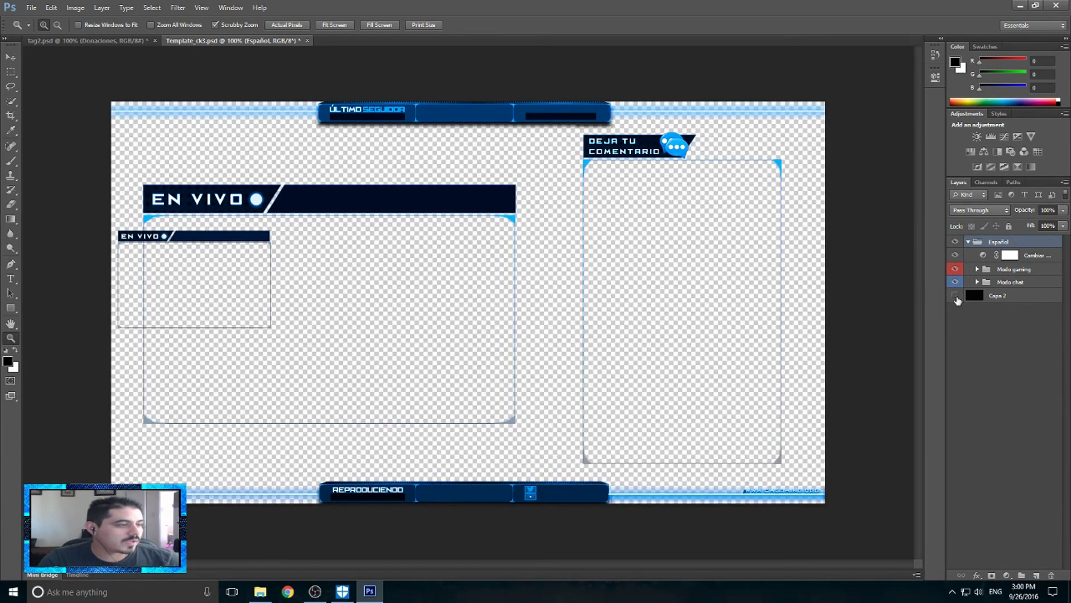
{"action": "left_click", "coordinate": [956, 283]}
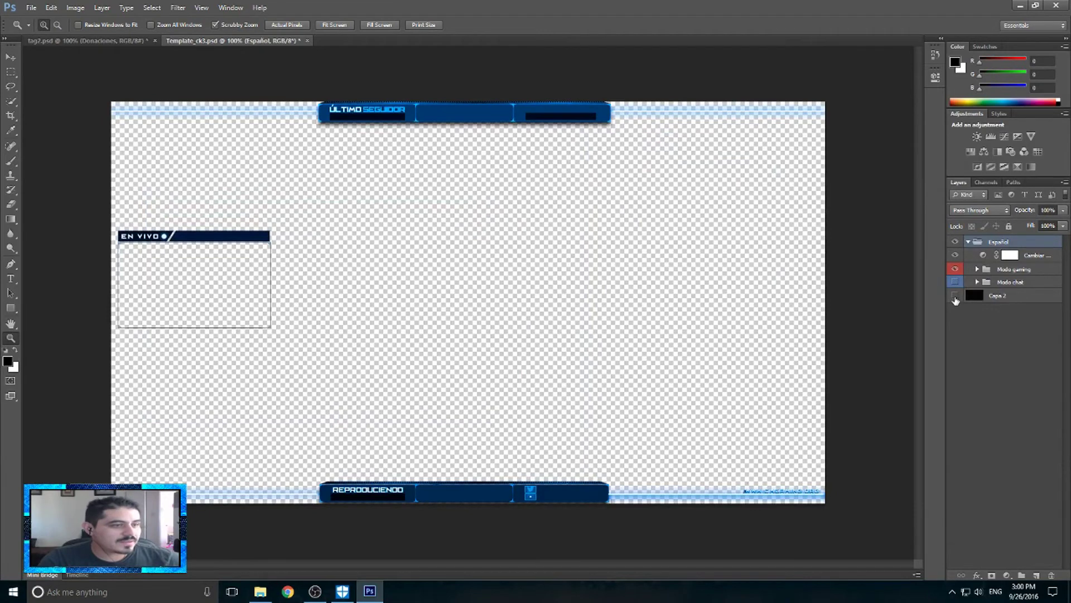
{"action": "left_click", "coordinate": [955, 296]}
{"action": "left_click", "coordinate": [956, 296]}
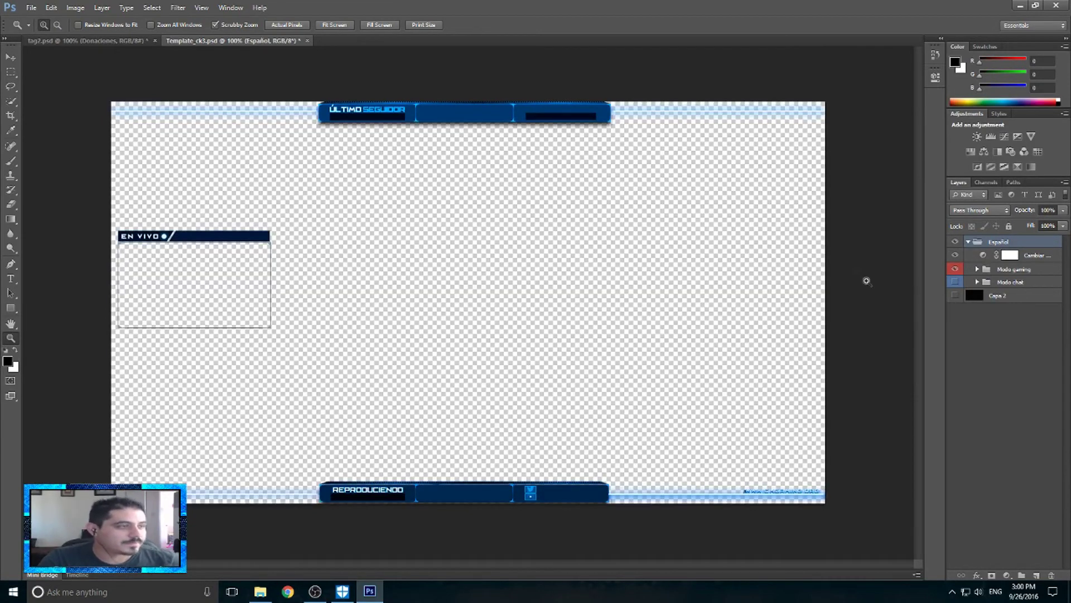
{"action": "left_click", "coordinate": [31, 7]}
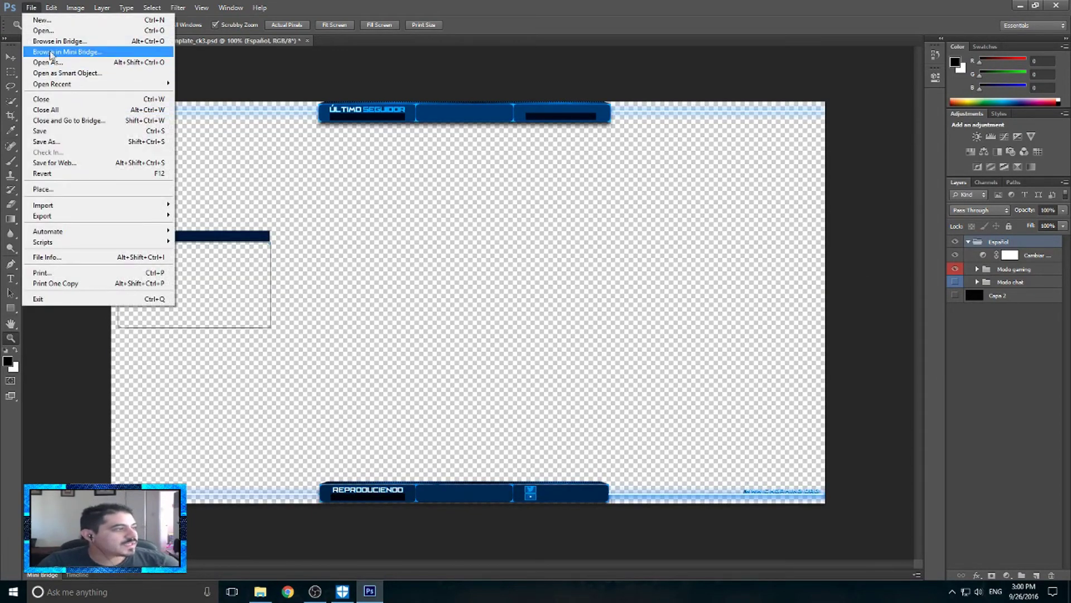
Open 19sgw.jpg from D:\imagenes\Imagenes para Thumbs
{"action": "left_click", "coordinate": [50, 31]}
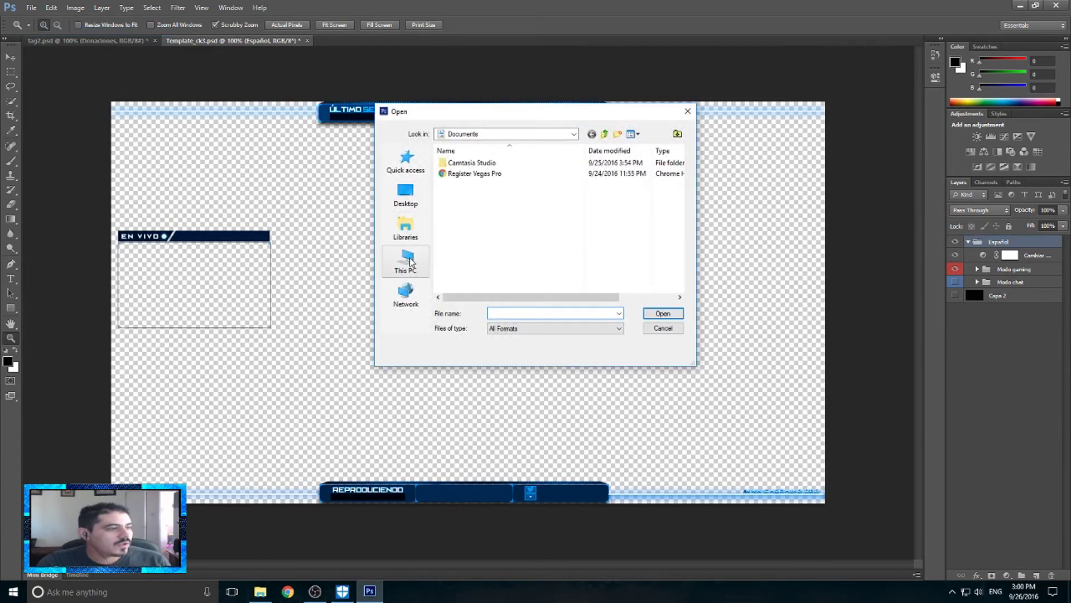
{"action": "left_click", "coordinate": [418, 264]}
{"action": "scroll", "coordinate": [510, 240], "scroll_direction": "down", "scroll_amount": 5}
{"action": "scroll", "coordinate": [509, 250], "scroll_direction": "down", "scroll_amount": 2}
{"action": "double_click", "coordinate": [530, 177]}
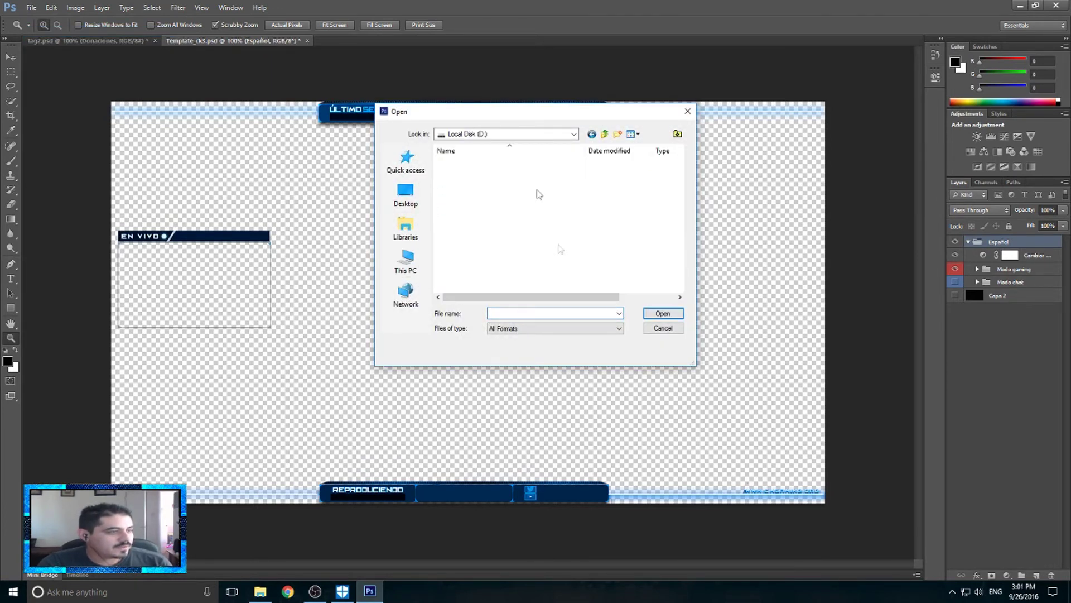
{"action": "left_click", "coordinate": [530, 258]}
{"action": "double_click", "coordinate": [479, 259]}
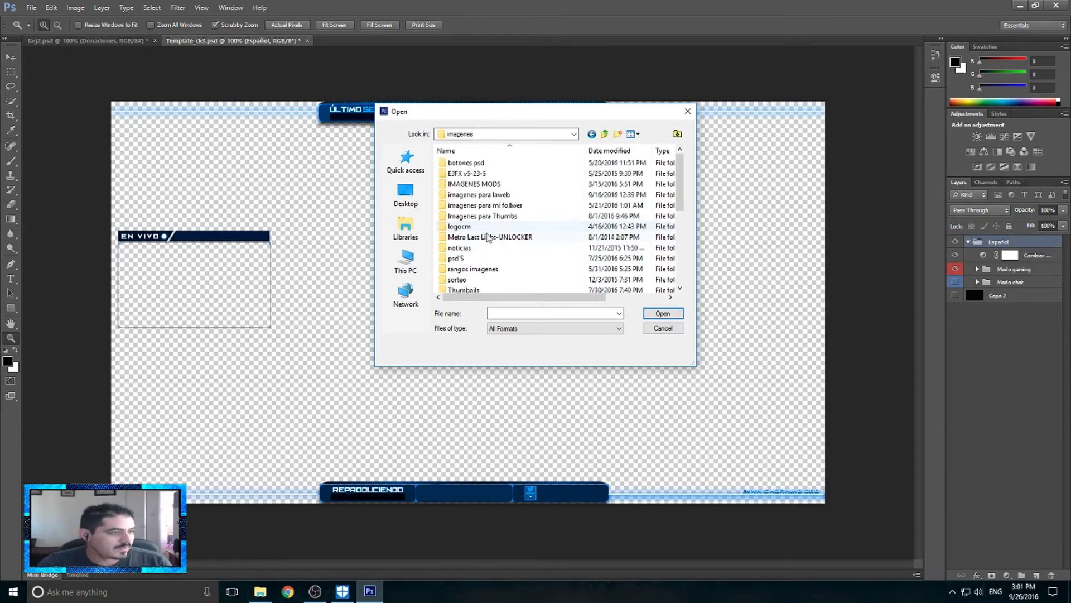
{"action": "double_click", "coordinate": [512, 216]}
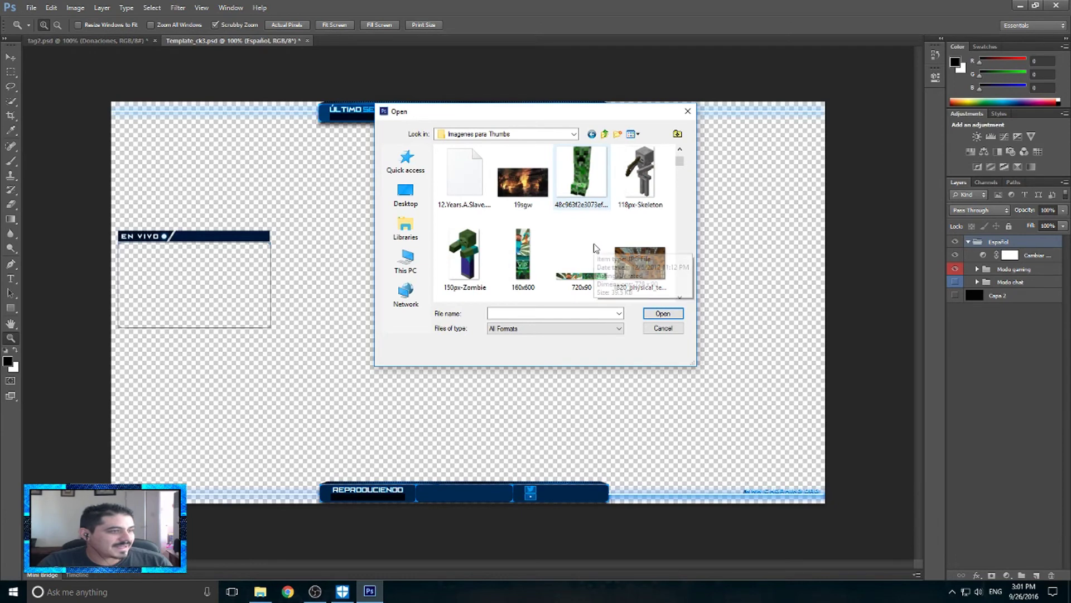
{"action": "left_click", "coordinate": [522, 180]}
{"action": "left_click", "coordinate": [663, 313]}
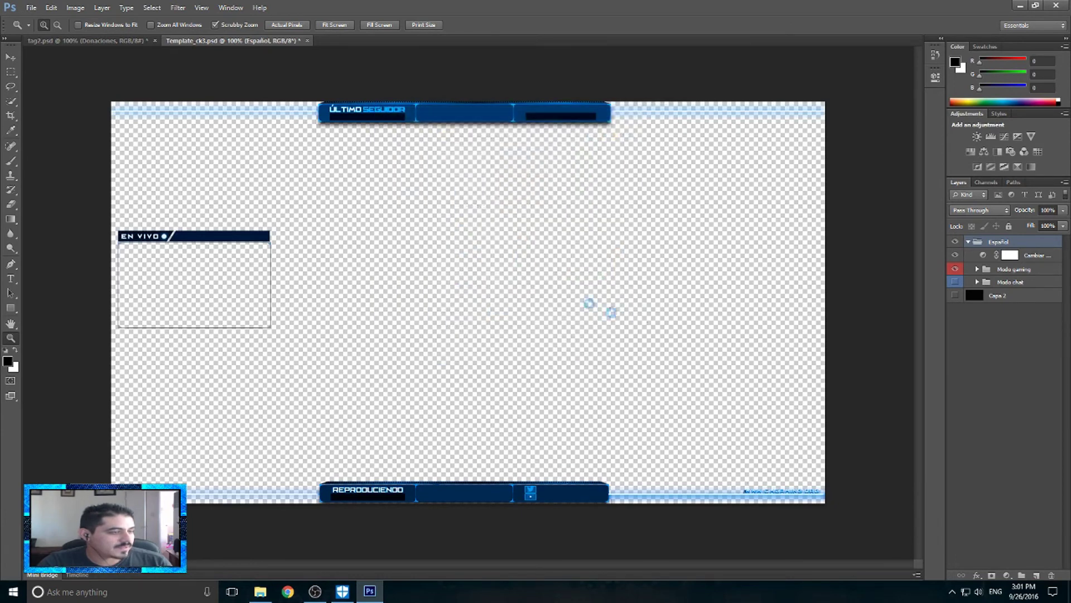
Paste the whole ship image into Template_ck3 as Layer 1 and move it to the bottom
{"action": "left_click", "coordinate": [11, 73]}
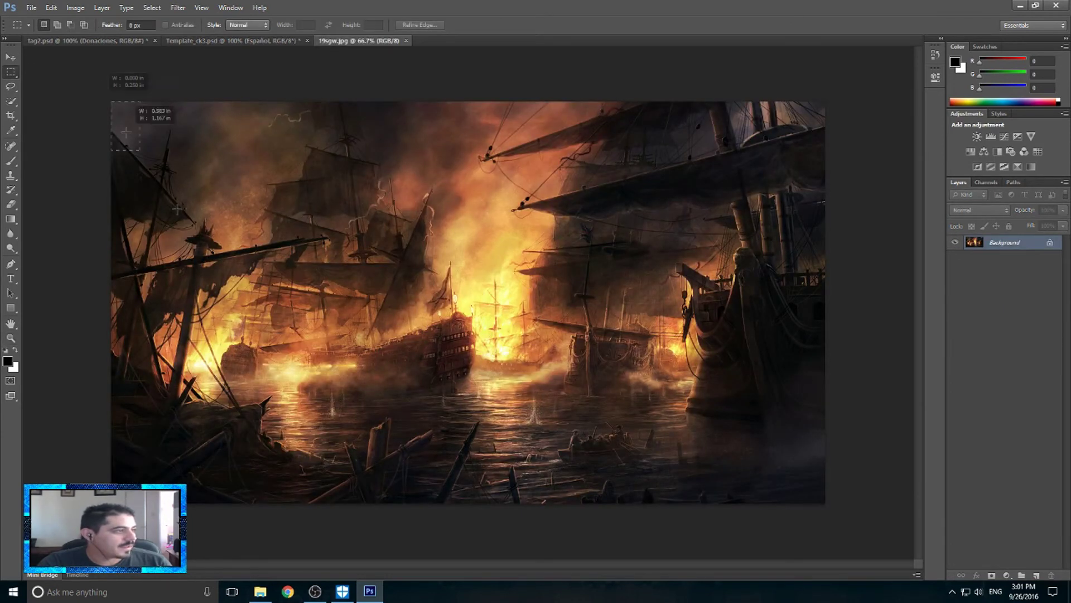
{"action": "left_click_drag", "start_coordinate": [70, 85], "coordinate": [910, 554]}
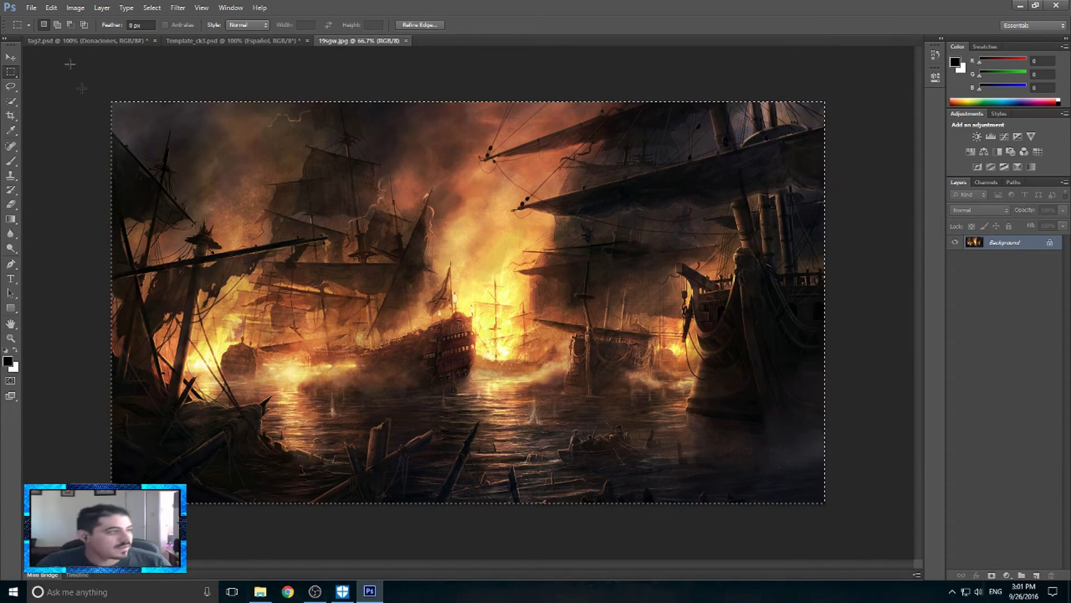
{"action": "left_click", "coordinate": [232, 40]}
{"action": "key", "text": "ctrl+v"}
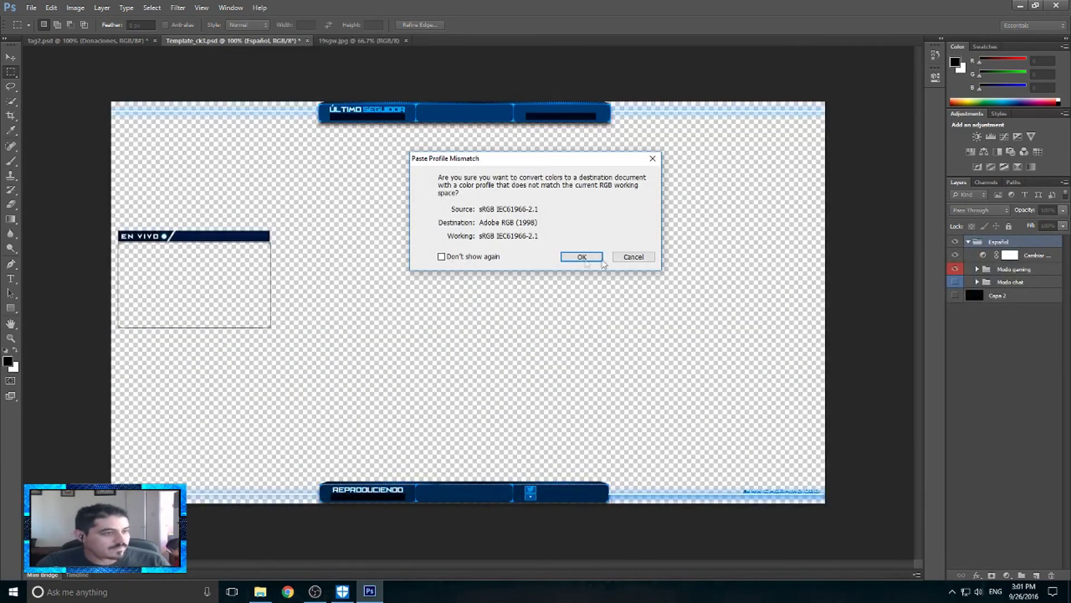
{"action": "left_click", "coordinate": [582, 257]}
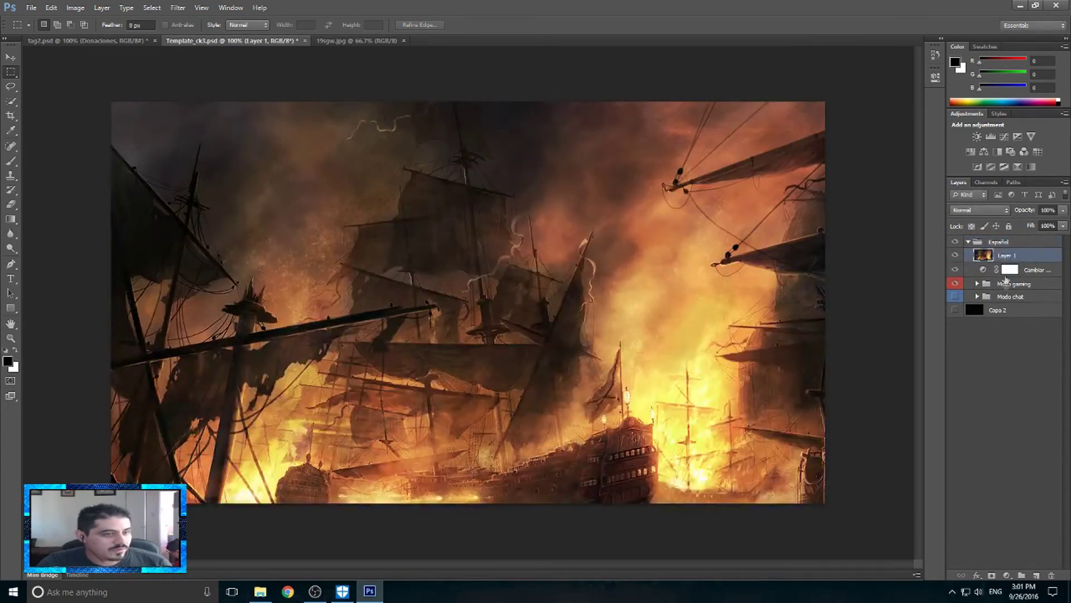
{"action": "left_click_drag", "start_coordinate": [1005, 257], "coordinate": [1017, 325]}
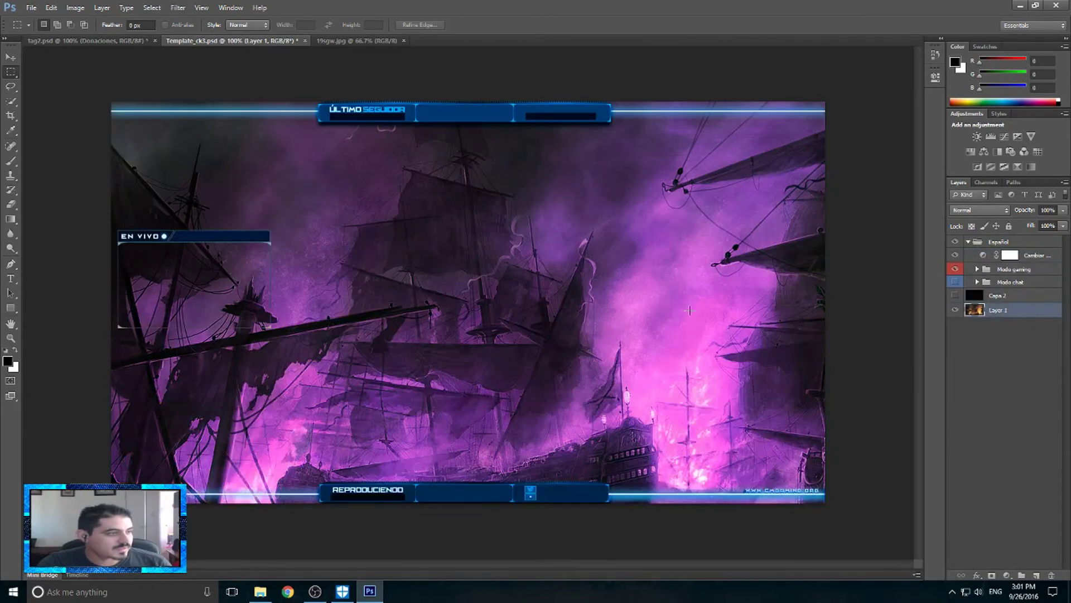
Move the ship layer above Capa 2 and compare it with the colour adjustment off and on
{"action": "left_click", "coordinate": [957, 310]}
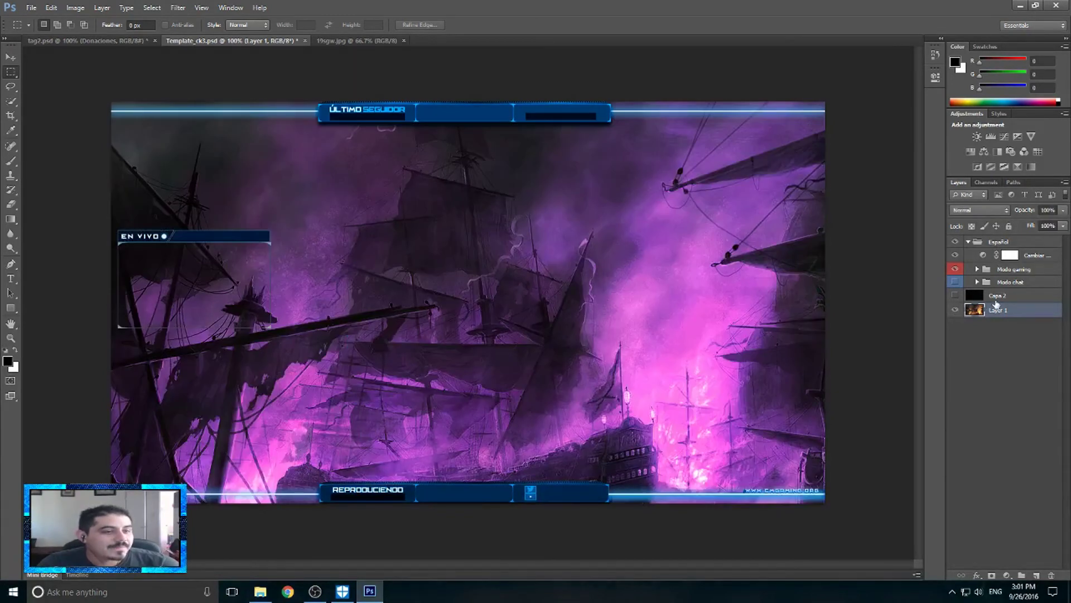
{"action": "key", "text": "ctrl+bracketright"}
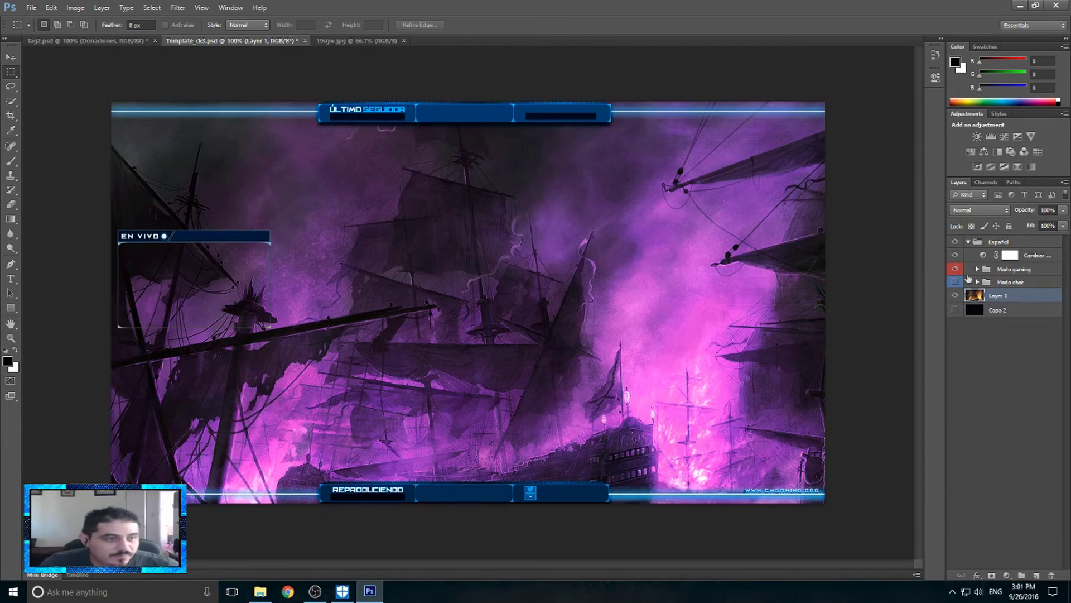
{"action": "left_click", "coordinate": [956, 256]}
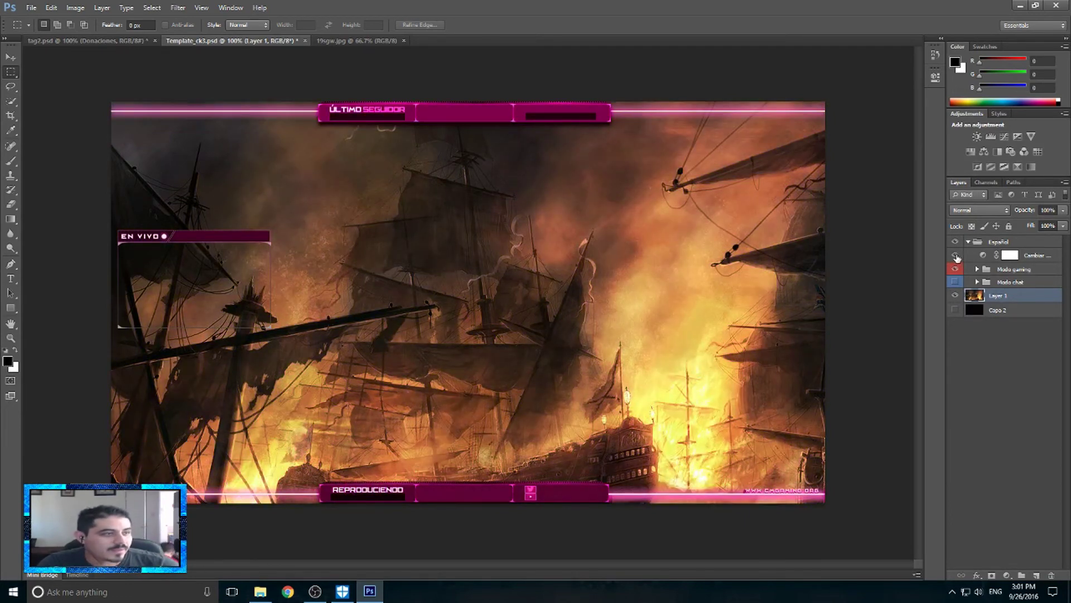
{"action": "left_click", "coordinate": [956, 255]}
{"action": "left_click", "coordinate": [956, 255]}
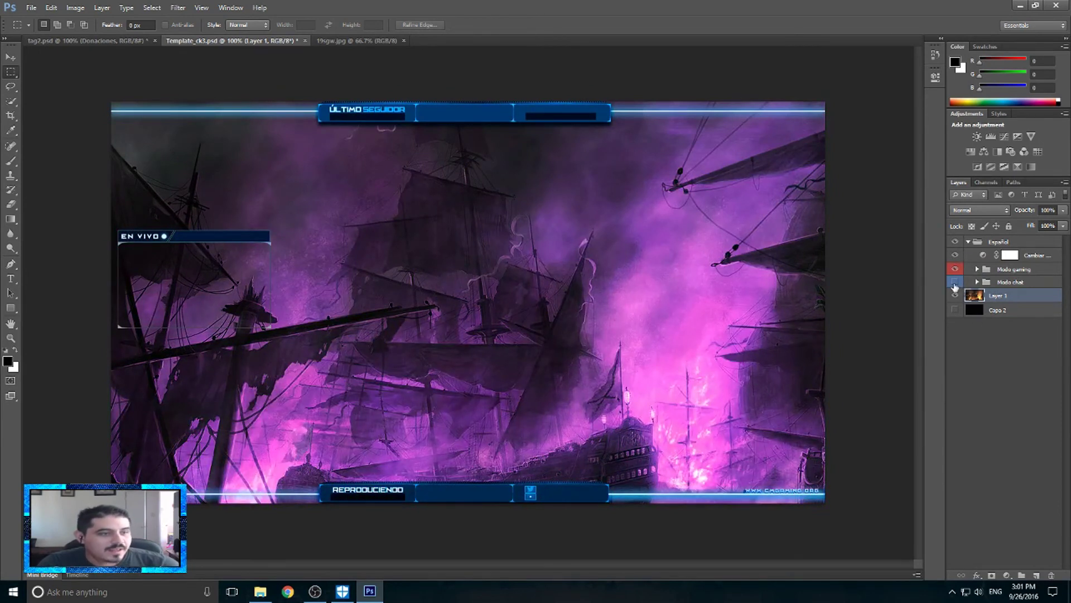
Preview the Modo chat frames, return to Modo gaming, and select the Cambiar de color adjustment
{"action": "left_click", "coordinate": [955, 282]}
{"action": "left_click", "coordinate": [955, 270]}
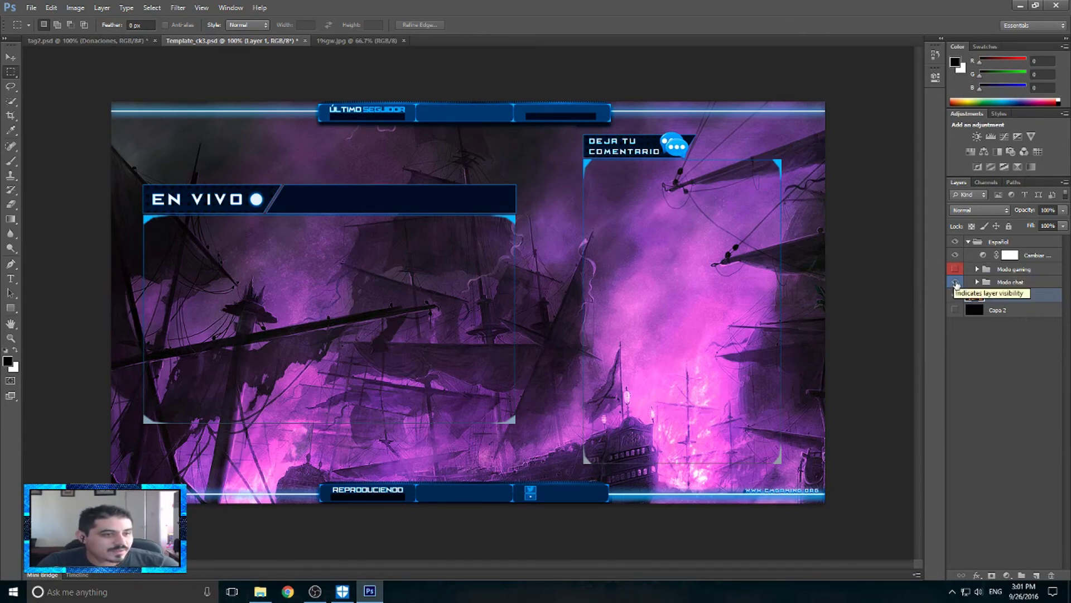
{"action": "left_click", "coordinate": [956, 269]}
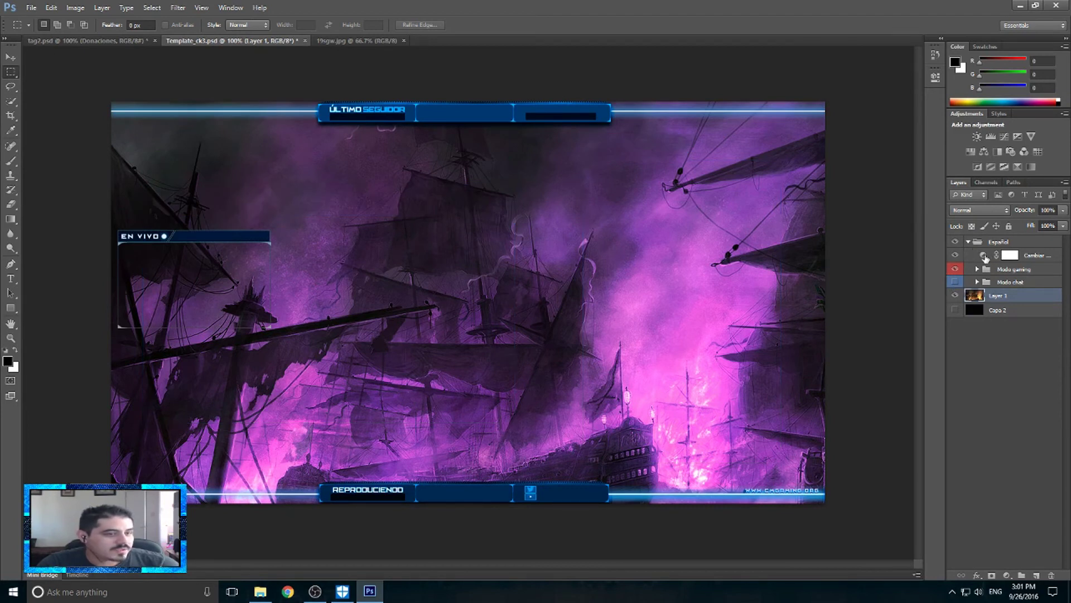
{"action": "left_click", "coordinate": [985, 259]}
{"action": "double_click", "coordinate": [985, 258]}
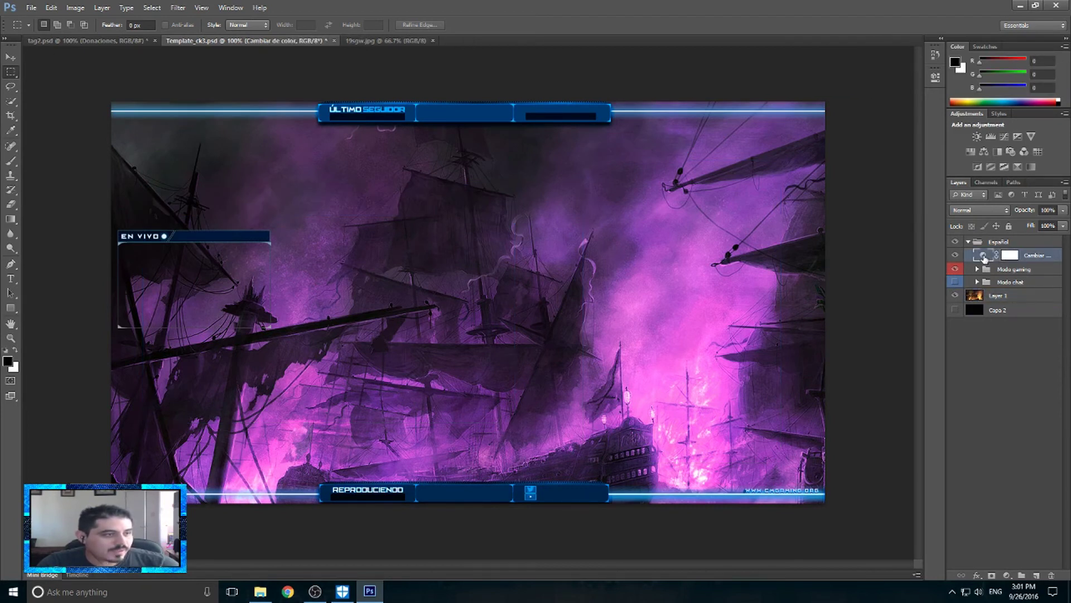
Nudge the Cambiar de color hue, then show the Modo chat and gaming overlays together
{"action": "mouse_move", "coordinate": [792, 147]}
{"action": "left_mouse_down"}
{"action": "mouse_move", "coordinate": [912, 153]}
{"action": "mouse_move", "coordinate": [805, 157]}
{"action": "left_mouse_up"}
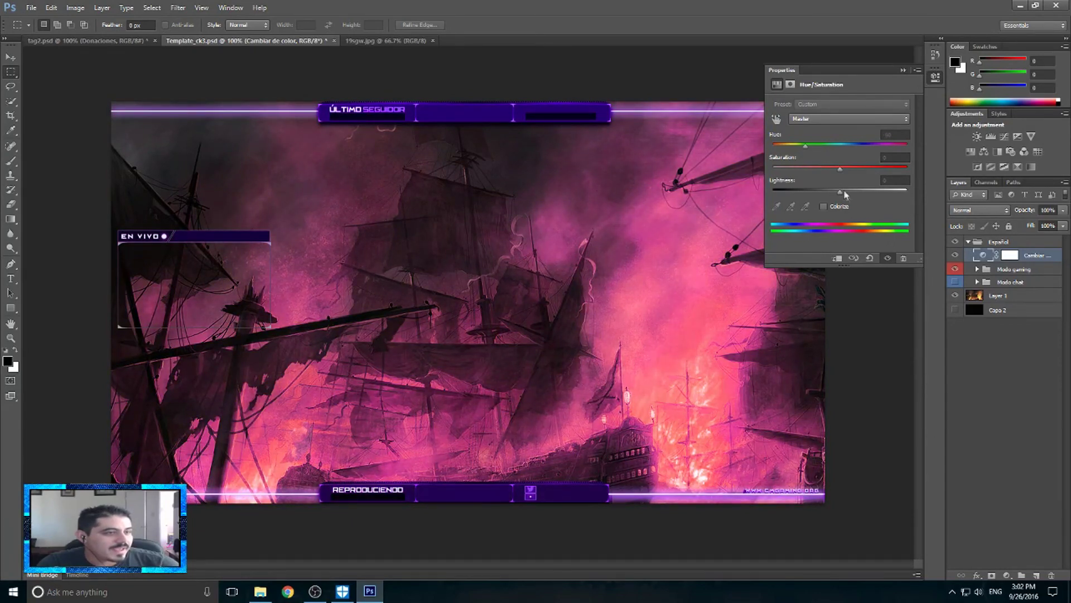
{"action": "left_click", "coordinate": [976, 370]}
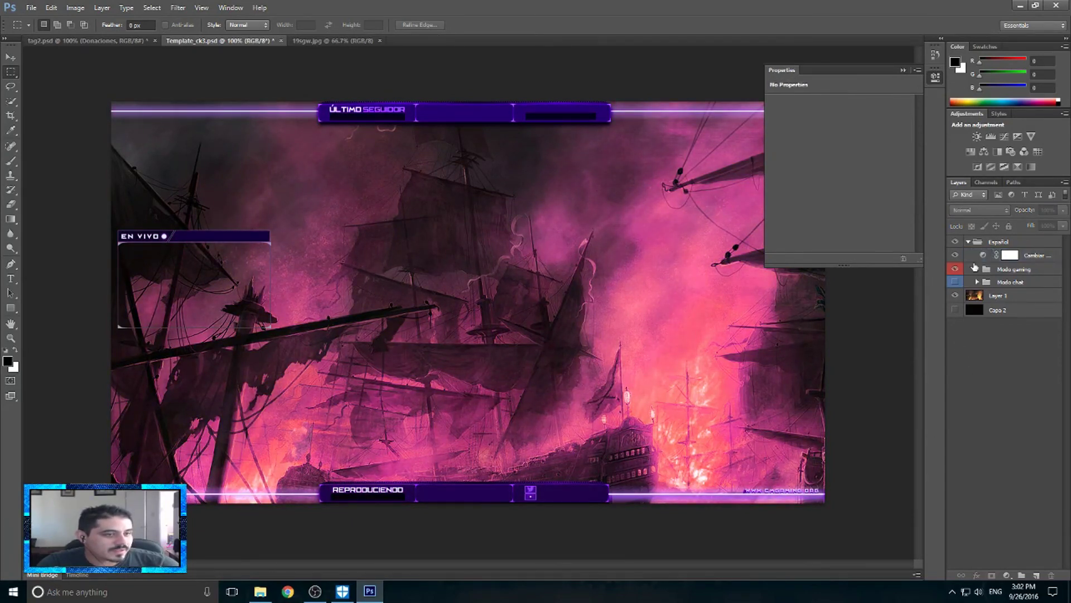
{"action": "left_click", "coordinate": [956, 283]}
{"action": "left_click", "coordinate": [955, 269]}
{"action": "left_click_drag", "start_coordinate": [956, 284], "coordinate": [956, 270]}
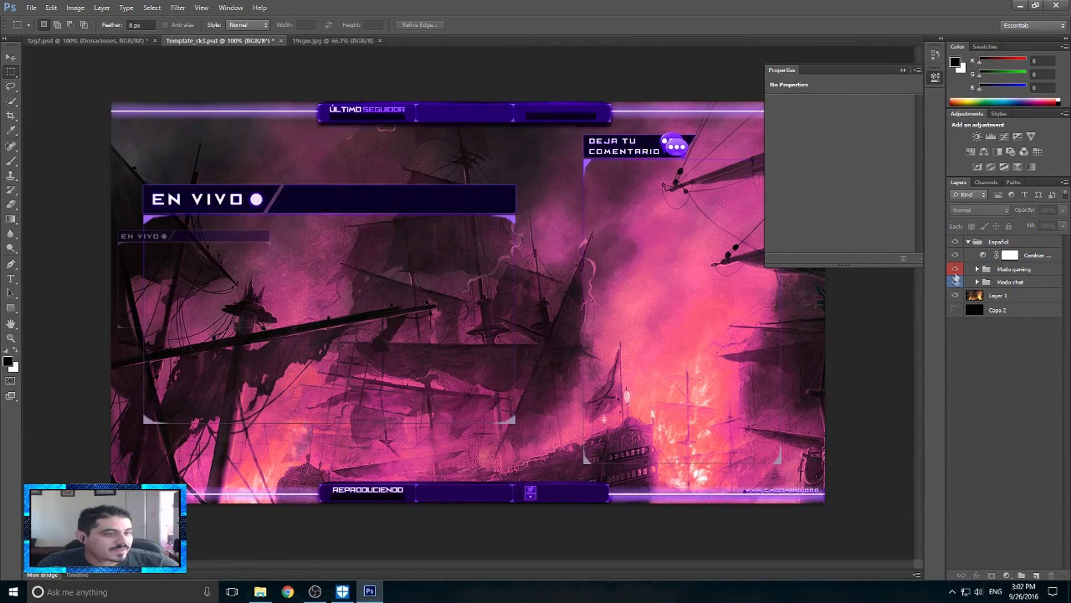
Push the Hue/Saturation hue further right until the overlay frames turn pink
{"action": "left_click", "coordinate": [983, 256]}
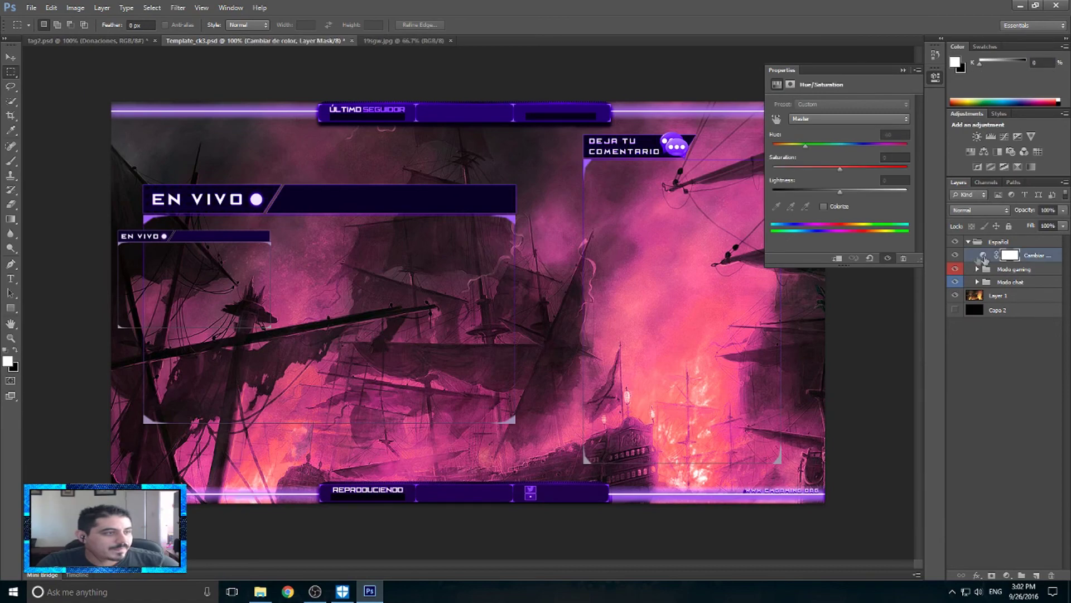
{"action": "left_click_drag", "start_coordinate": [808, 146], "coordinate": [847, 158]}
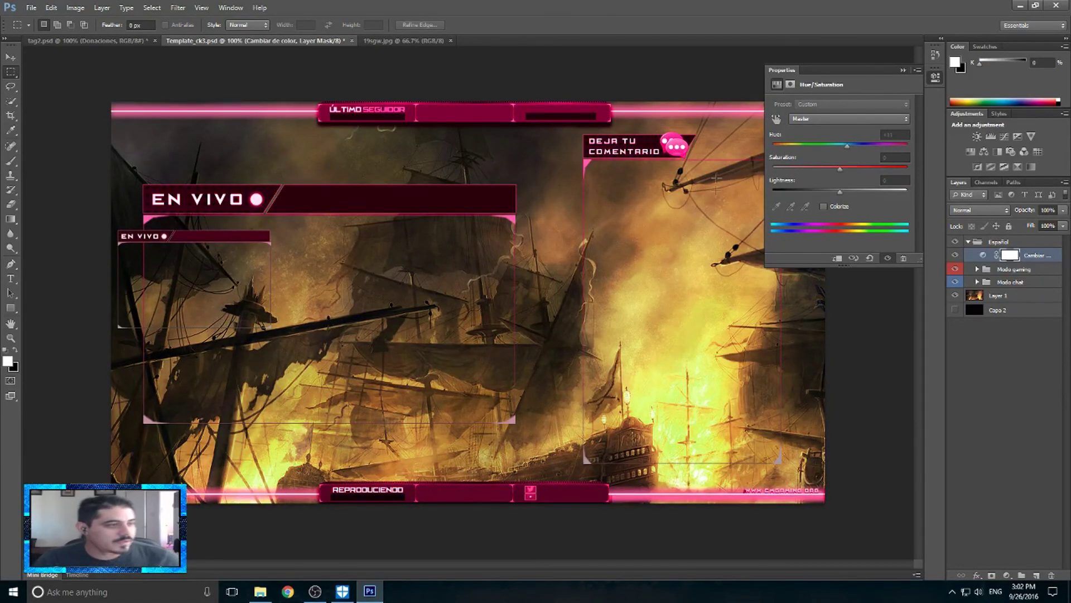
{"action": "left_click", "coordinate": [904, 71]}
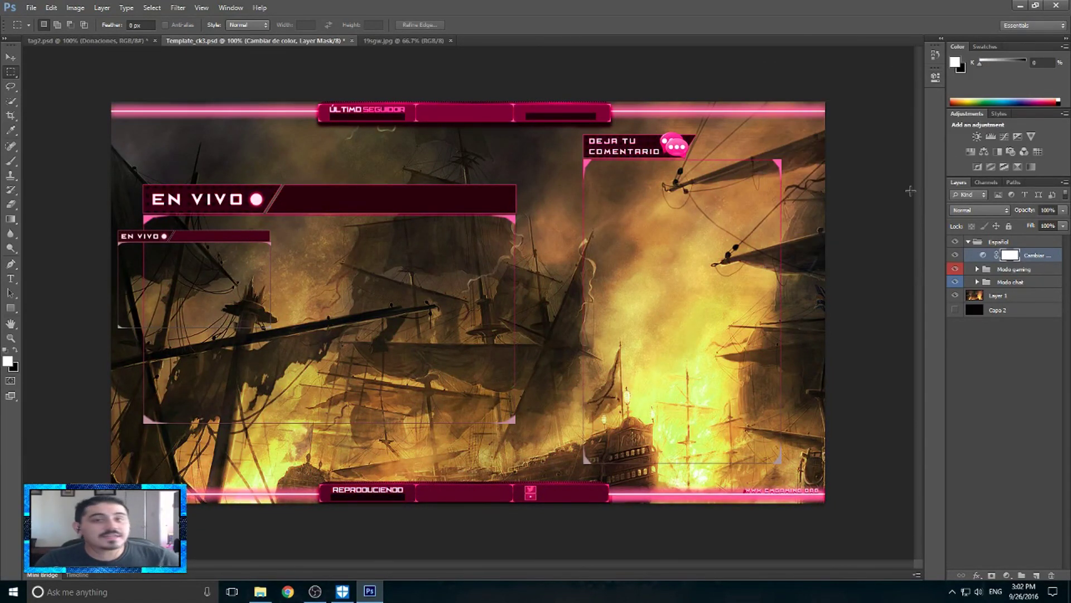